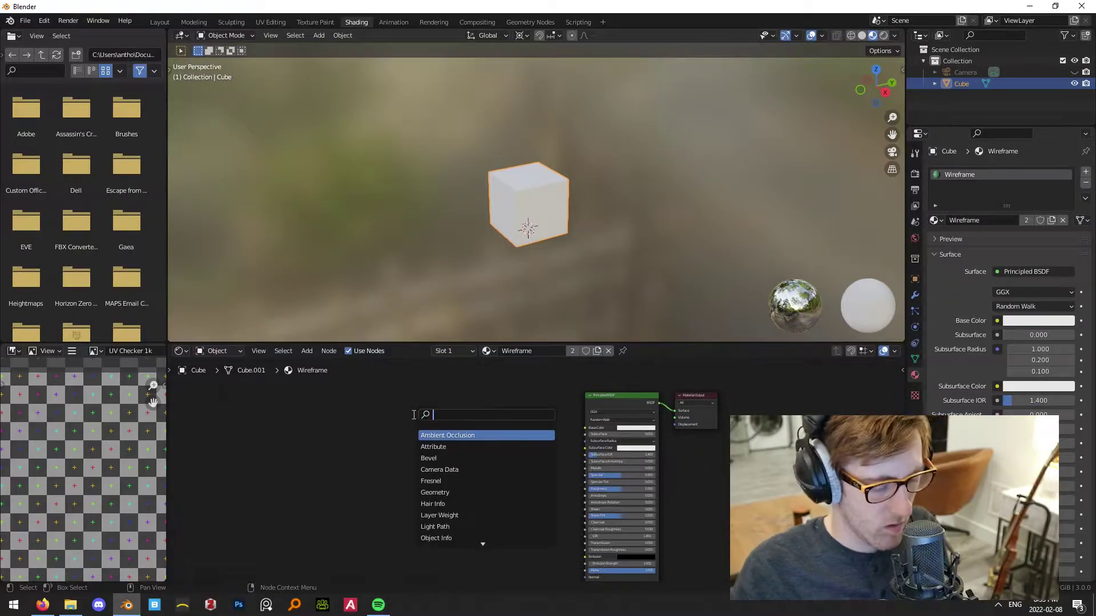
Add an Object Info node to the cube's Wireframe material using the 'object' search.
{"action": "type", "text": "obejct"}
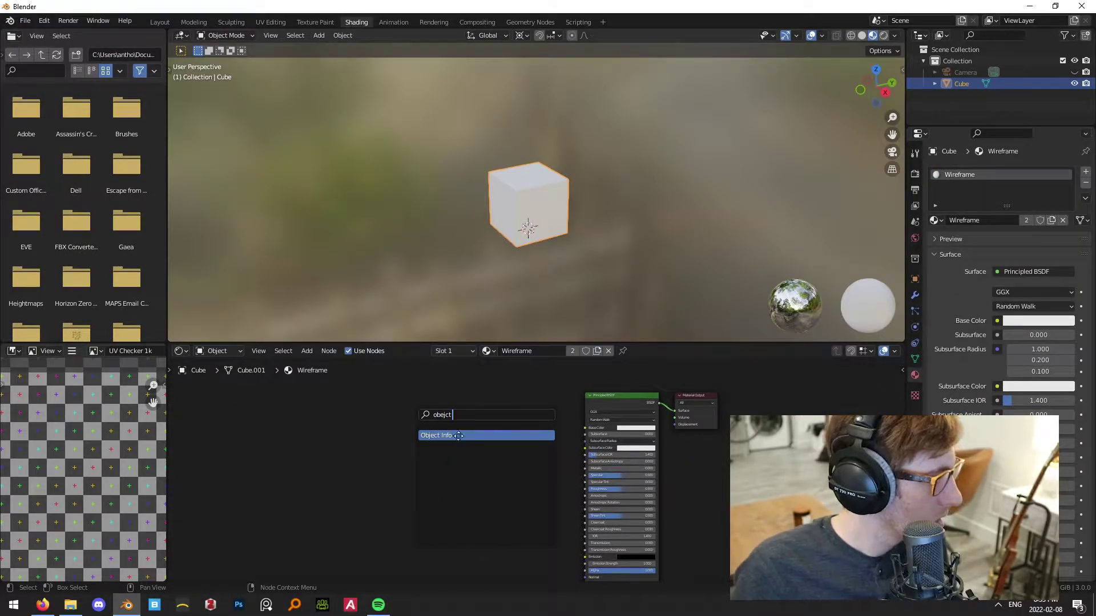
{"action": "left_click", "coordinate": [458, 436]}
{"action": "left_click", "coordinate": [382, 448]}
{"action": "scroll", "coordinate": [344, 465], "scroll_direction": "up", "scroll_amount": 2}
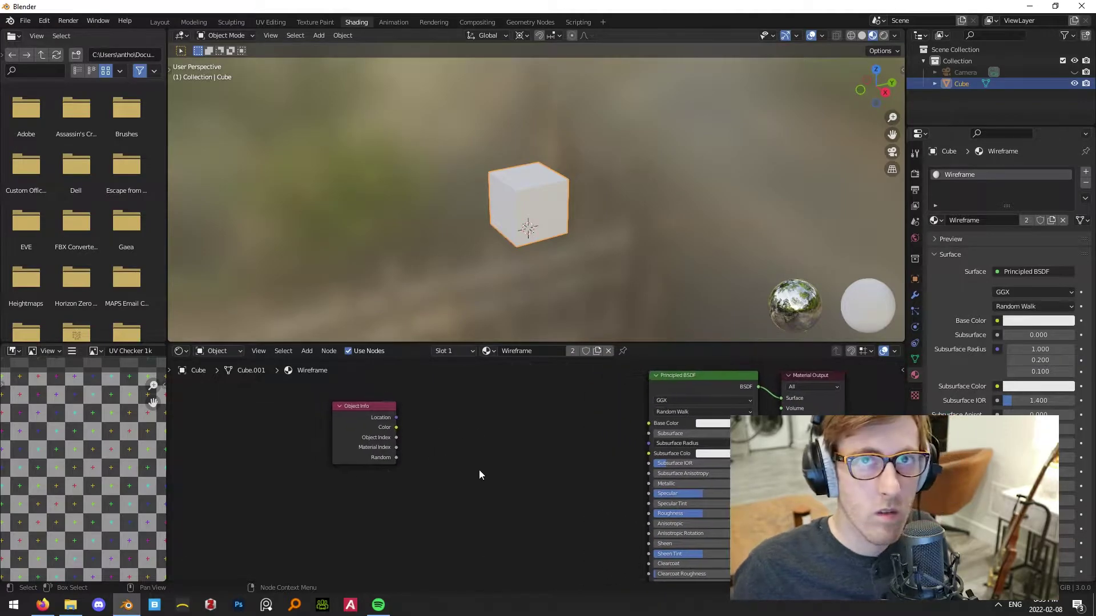
{"action": "scroll", "coordinate": [472, 467], "scroll_direction": "up", "scroll_amount": 2}
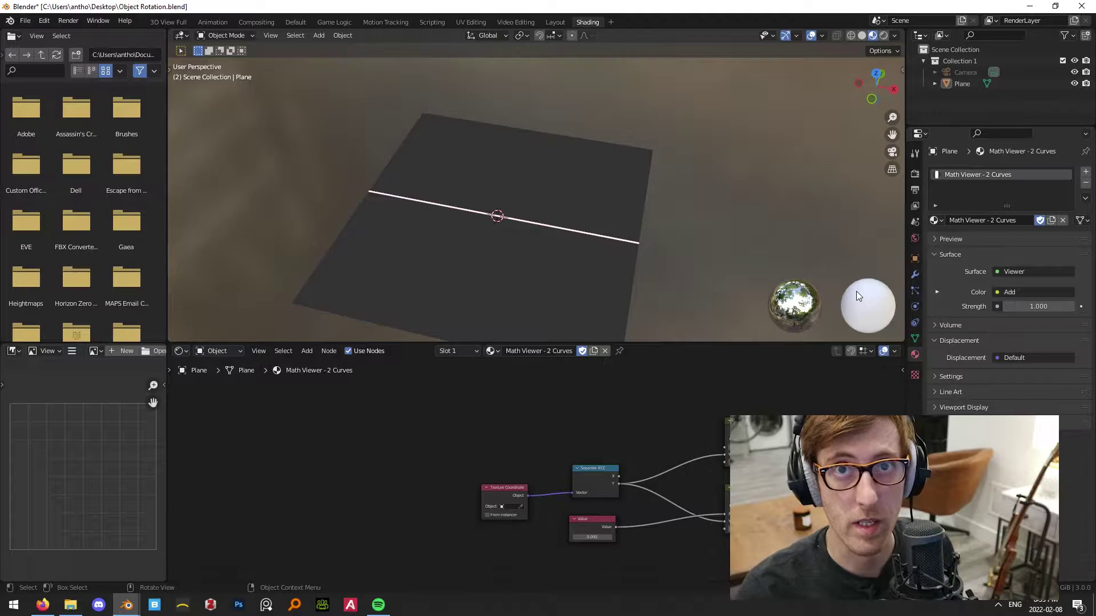
Pan the Math Viewer node graph to clear empty space for new nodes.
{"action": "middle_click_drag", "start_coordinate": [218, 459], "coordinate": [355, 451]}
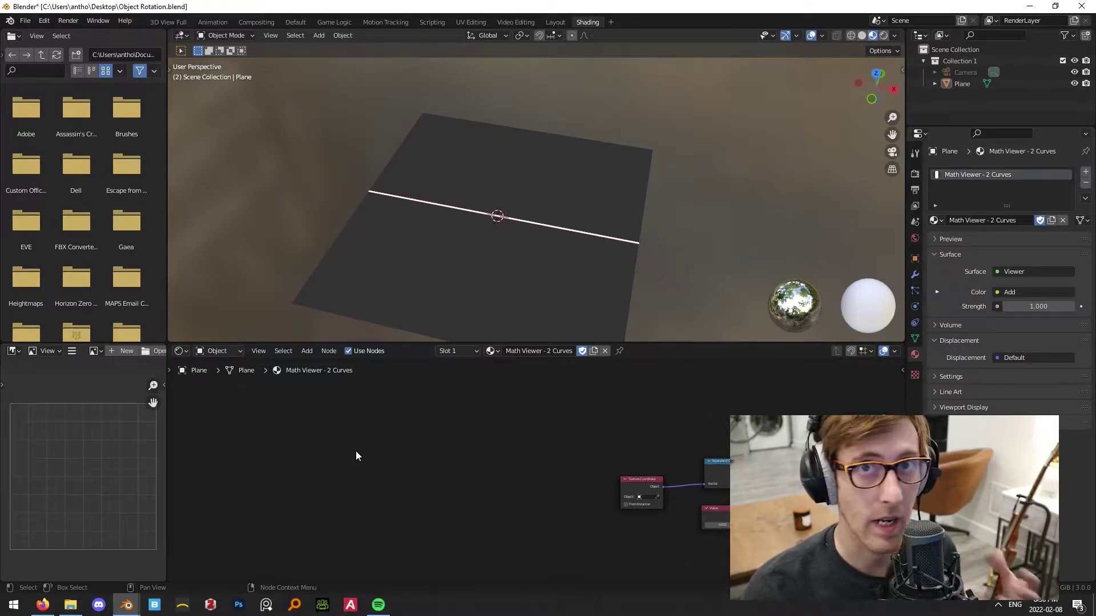
Add a Combine XYZ node and set its X value to 1.
{"action": "key", "text": "shift+a"}
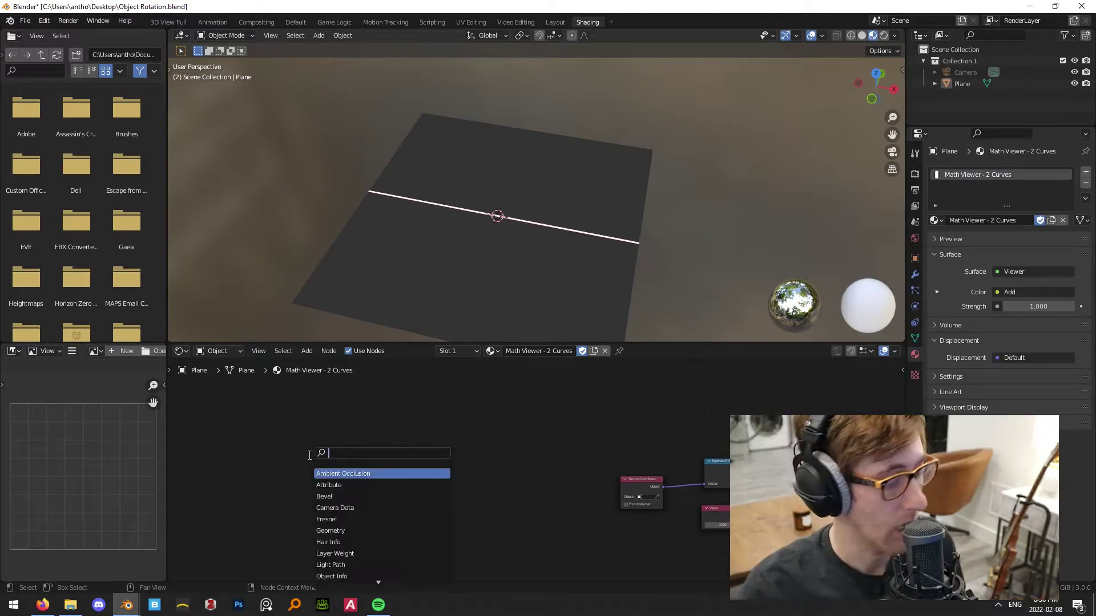
{"action": "type", "text": "combine"}
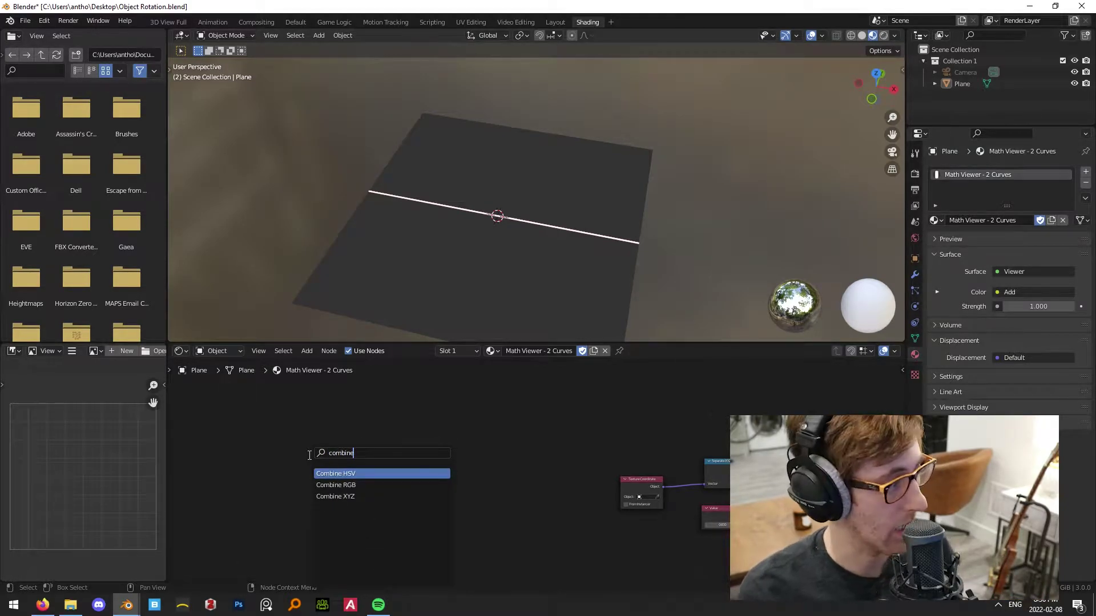
{"action": "key", "text": "Down"}
{"action": "key", "text": "Down"}
{"action": "key", "text": "Return"}
{"action": "left_click", "coordinate": [461, 427]}
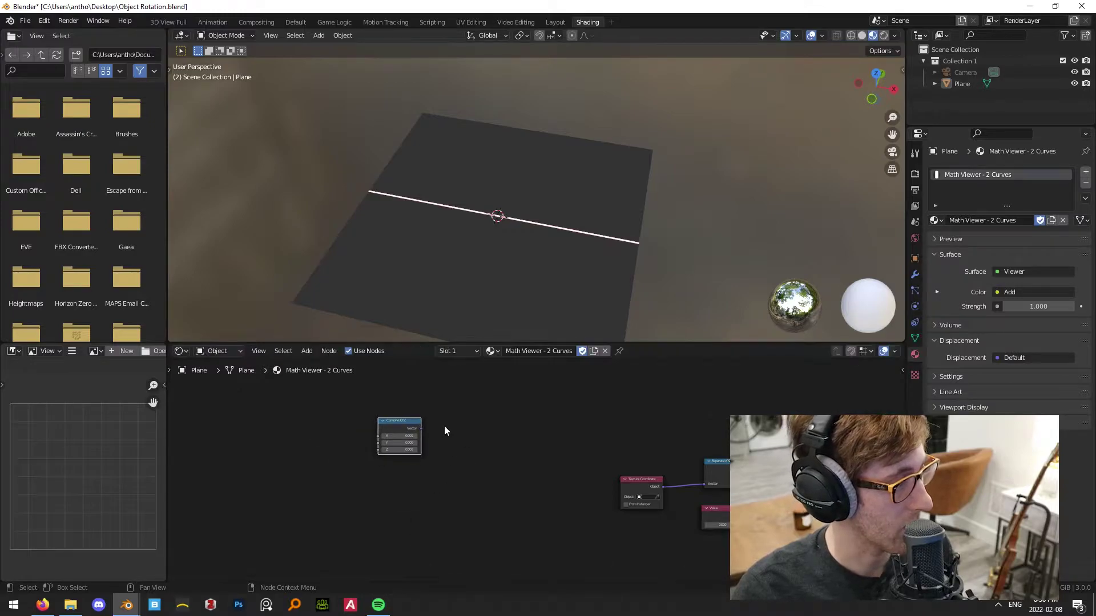
{"action": "scroll", "coordinate": [428, 451], "scroll_direction": "up", "scroll_amount": 1}
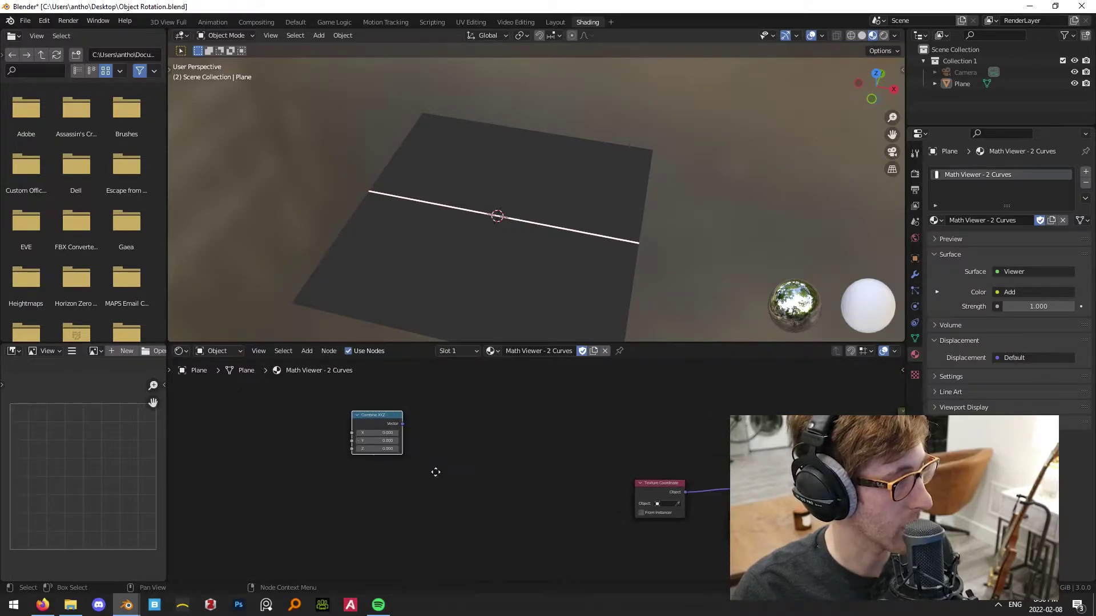
{"action": "left_click", "coordinate": [377, 438]}
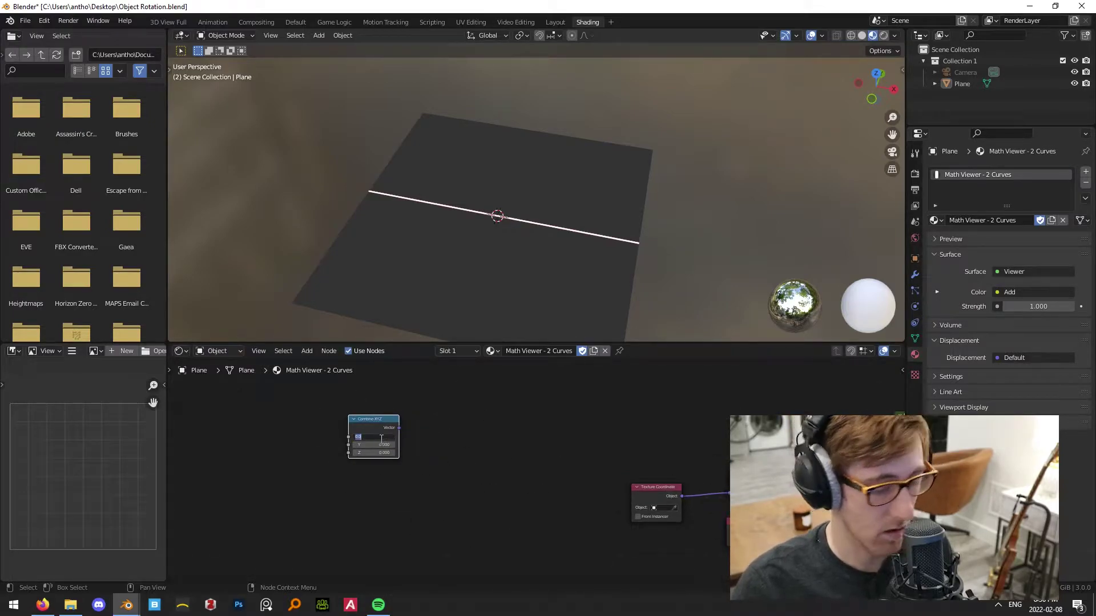
{"action": "type", "text": "1"}
{"action": "key", "text": "Return"}
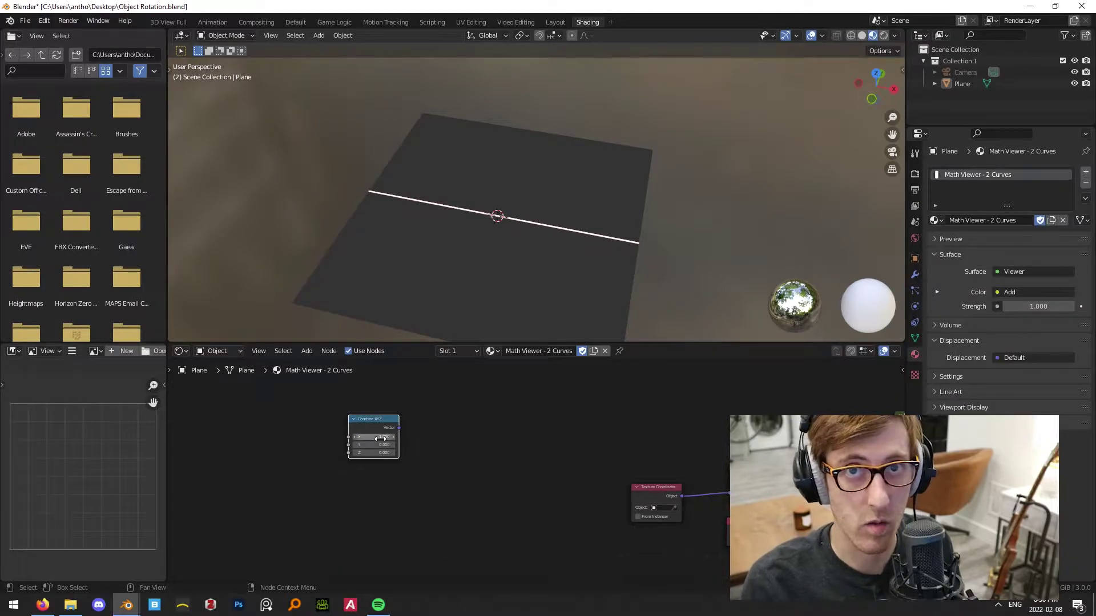
{"action": "left_click", "coordinate": [466, 441]}
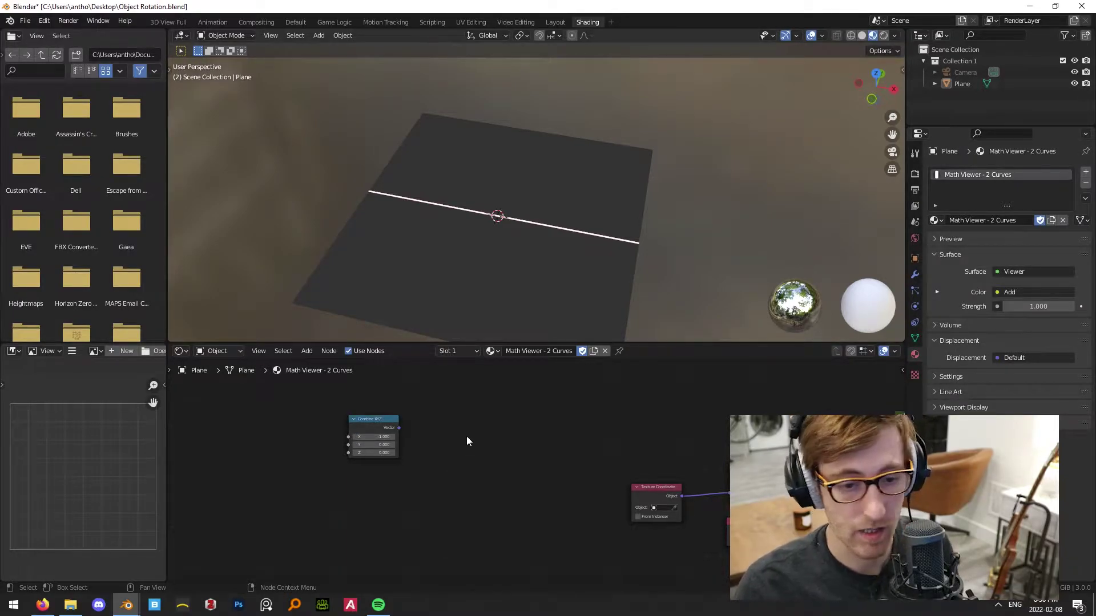
Add a Vector Transform node fed by Combine XYZ's Vector output.
{"action": "key", "text": "shift+a"}
{"action": "type", "text": "vecto"}
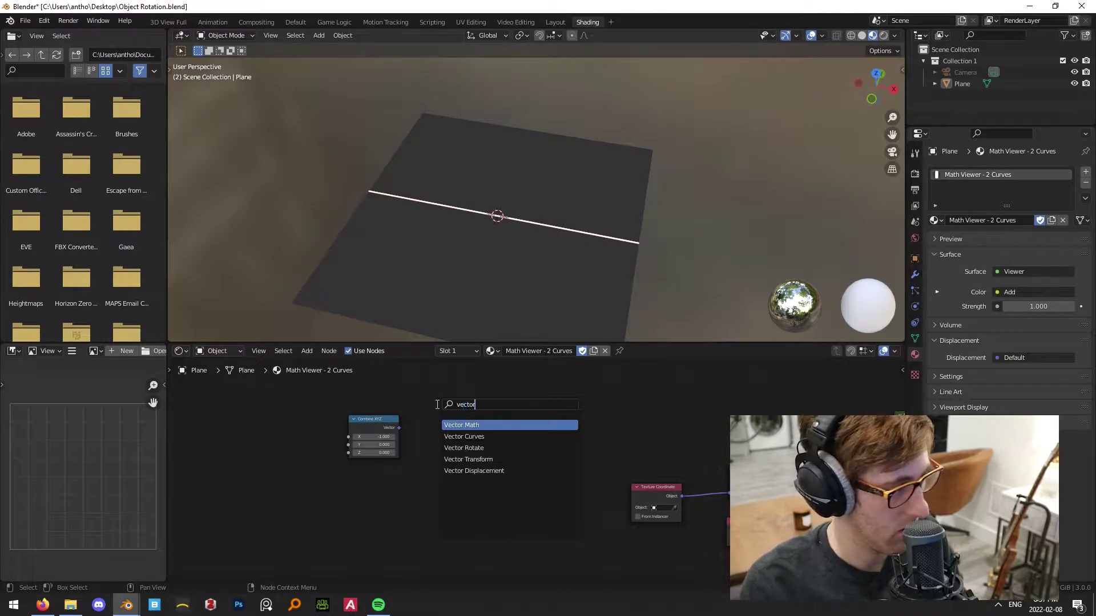
{"action": "type", "text": "r"}
{"action": "left_click", "coordinate": [468, 460]}
{"action": "left_click", "coordinate": [456, 434]}
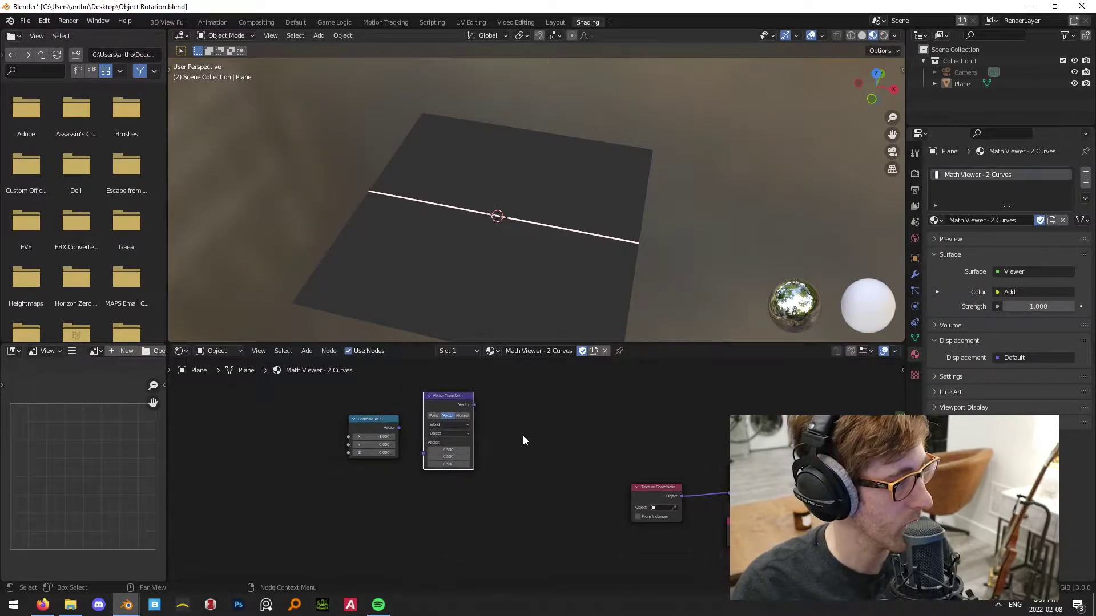
{"action": "left_click_drag", "start_coordinate": [399, 429], "coordinate": [423, 454]}
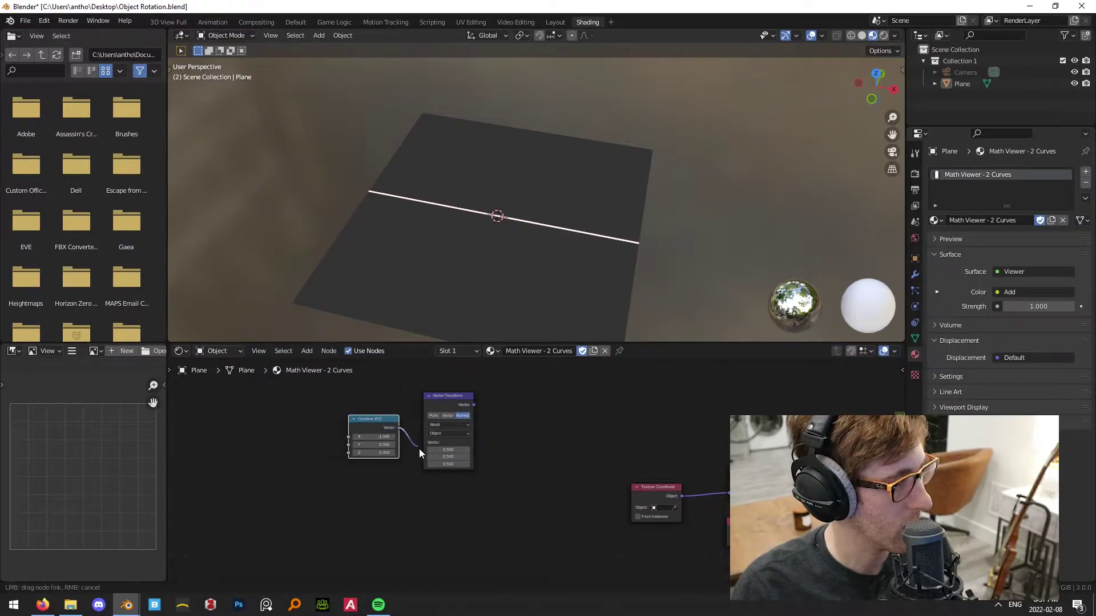
{"action": "left_click_drag", "start_coordinate": [443, 398], "coordinate": [434, 415]}
{"action": "left_click", "coordinate": [567, 463]}
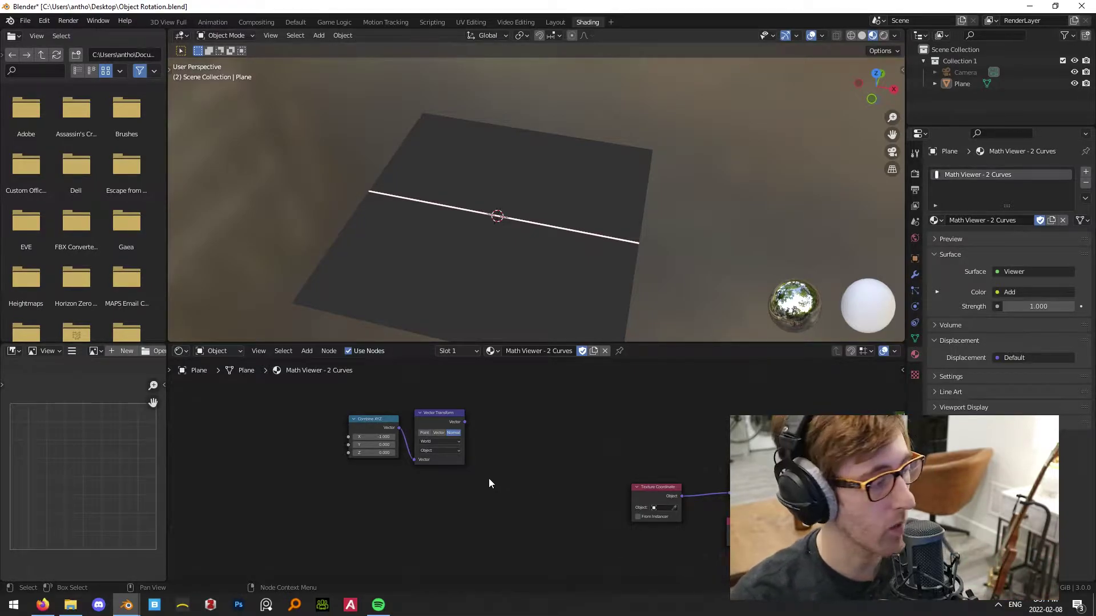
Move the linked Combine XYZ and Vector Transform nodes together to the left.
{"action": "left_click_drag", "start_coordinate": [371, 420], "coordinate": [450, 472]}
{"action": "key", "text": "g"}
{"action": "left_click", "coordinate": [405, 477]}
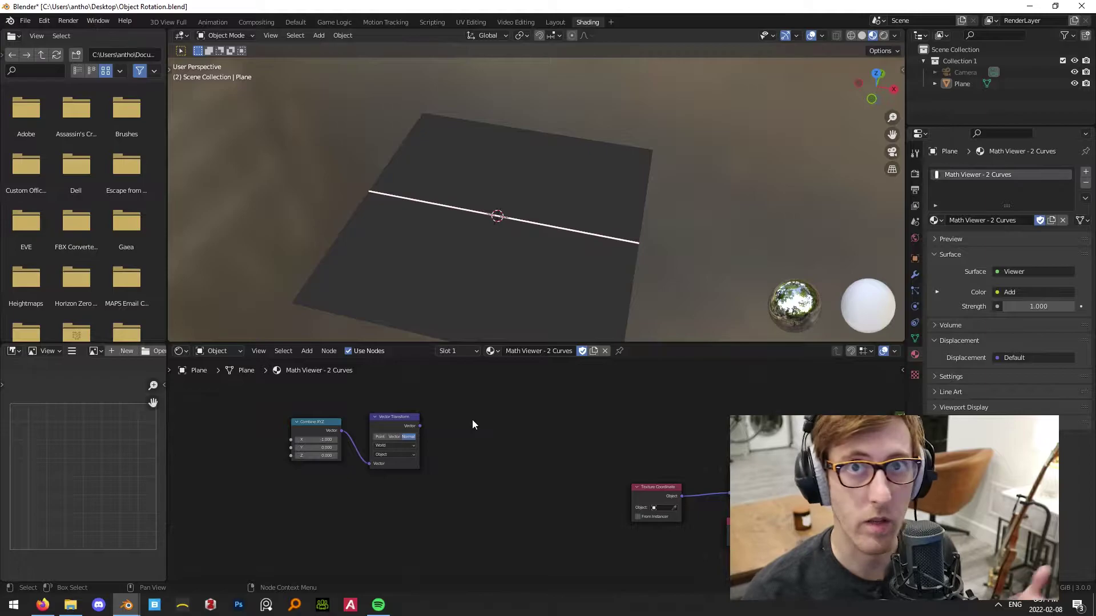
Add a Multiply mix node with Vector Transform's output linked into Color1.
{"action": "key", "text": "shift+a"}
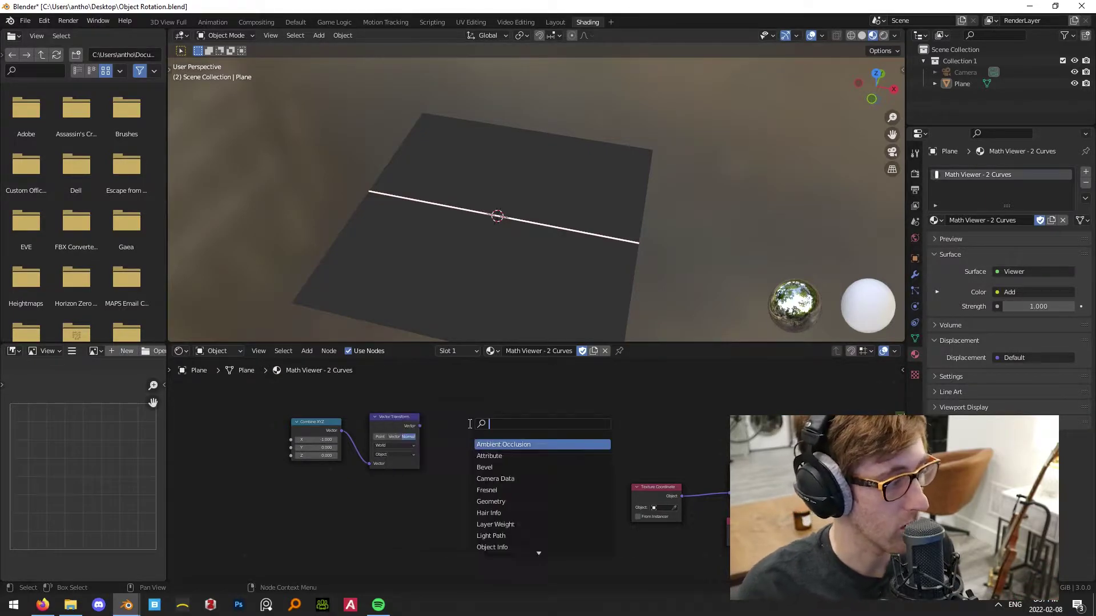
{"action": "type", "text": "mi"}
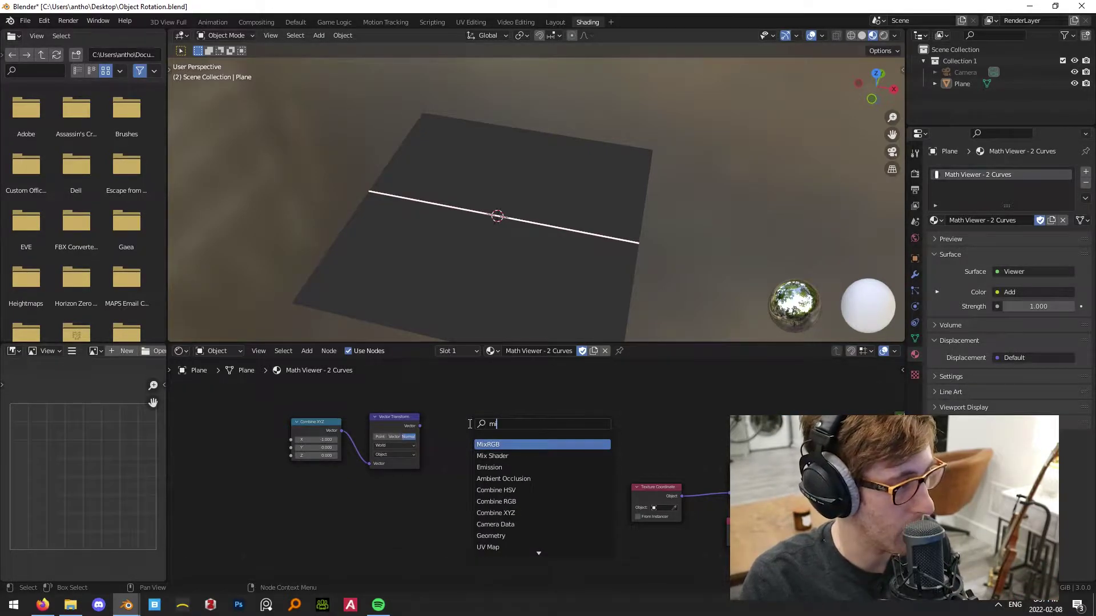
{"action": "key", "text": "Return"}
{"action": "left_click", "coordinate": [477, 426]}
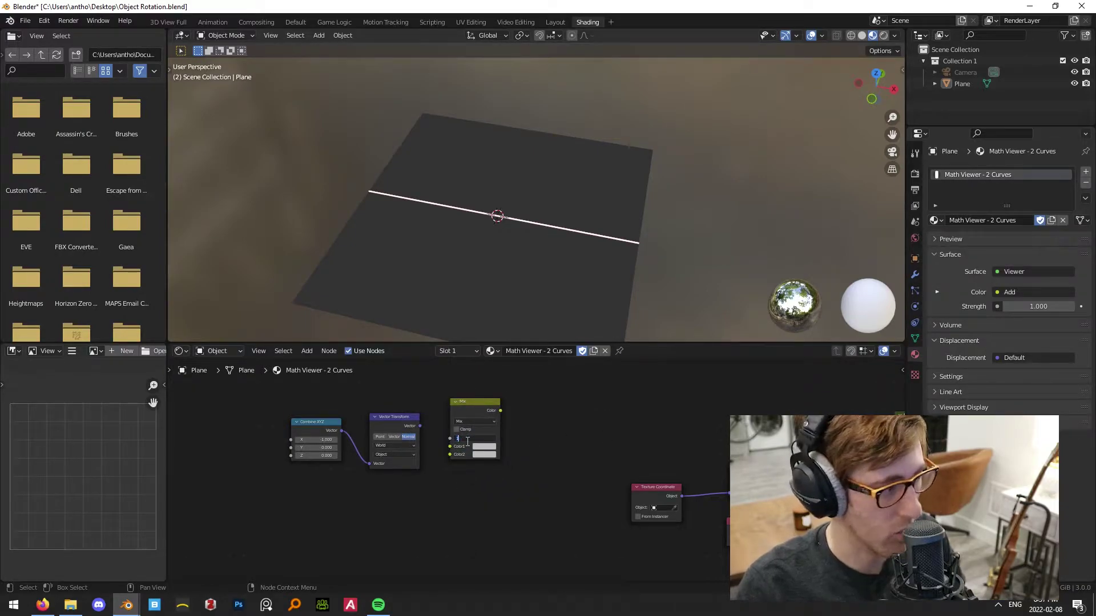
{"action": "left_click_drag", "start_coordinate": [420, 425], "coordinate": [450, 446]}
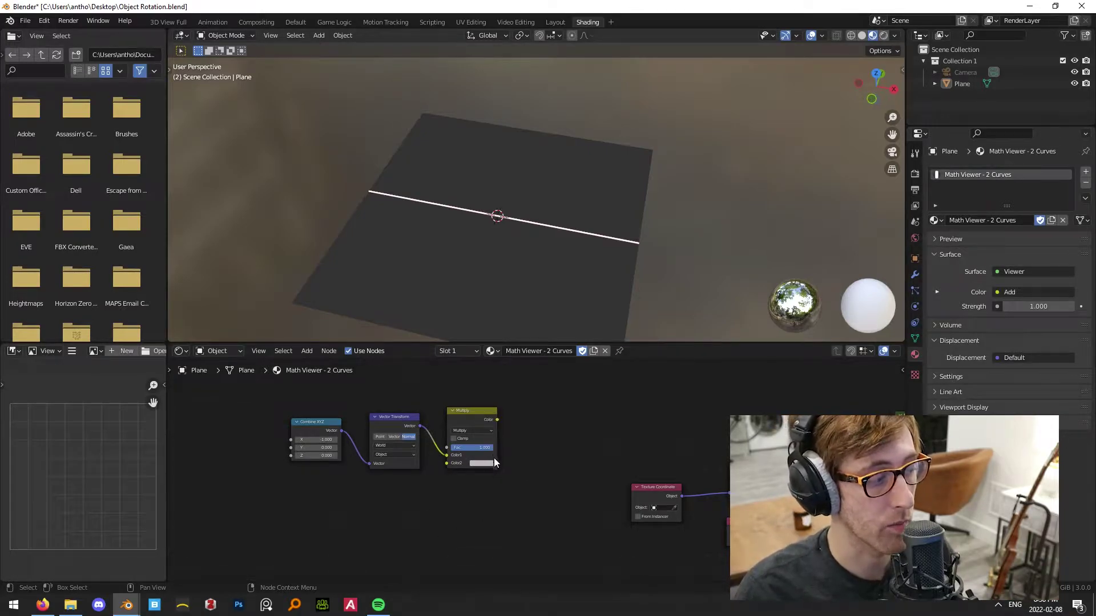
{"action": "scroll", "coordinate": [508, 476], "scroll_direction": "up", "scroll_amount": 2}
{"action": "left_click", "coordinate": [484, 498]}
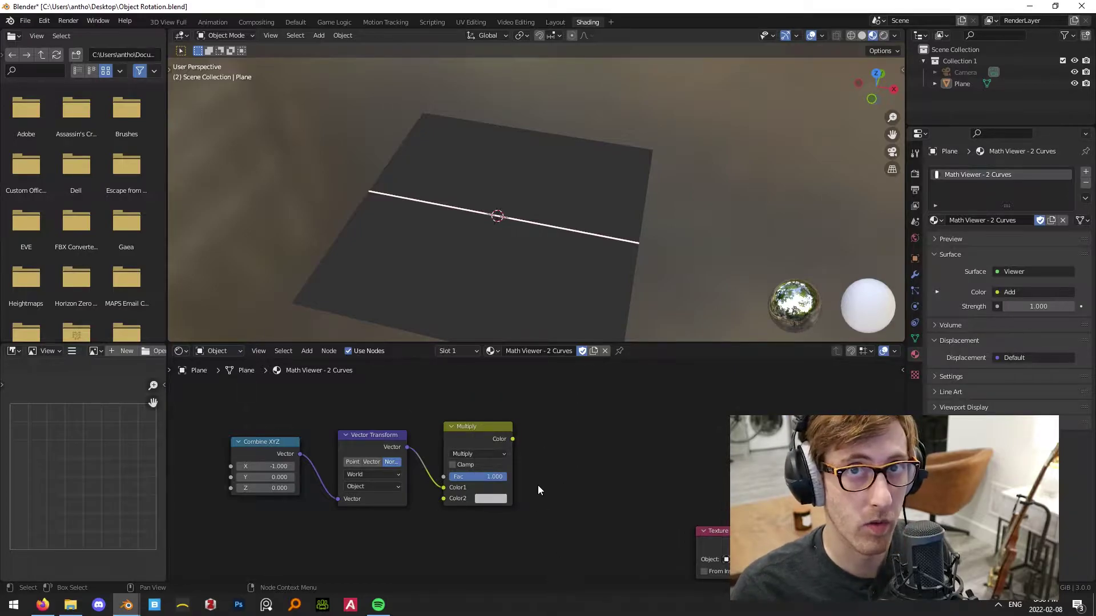
{"action": "left_click", "coordinate": [494, 498]}
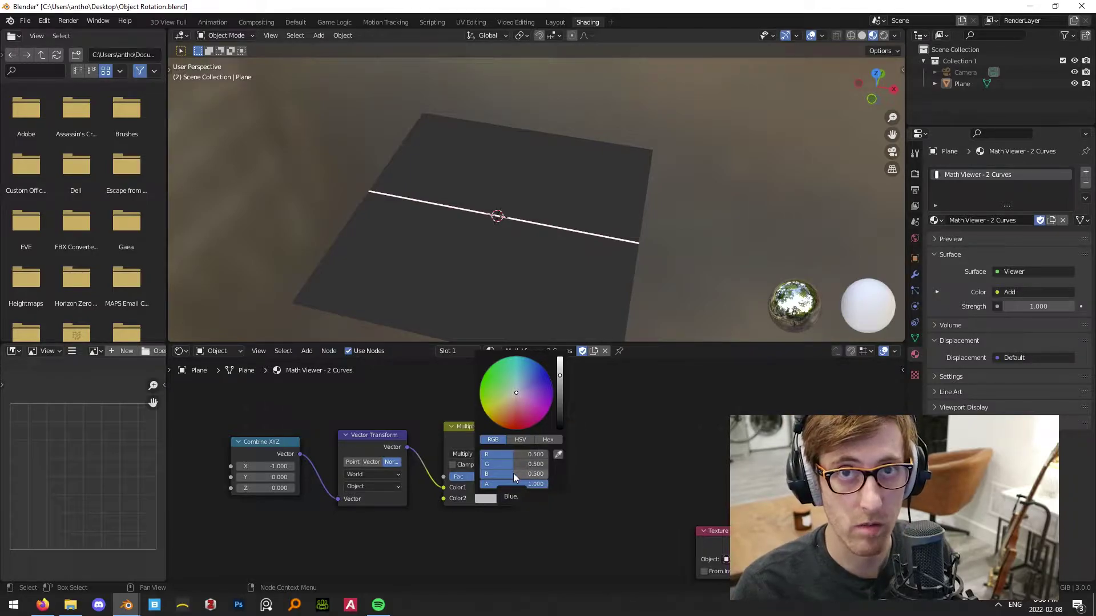
{"action": "key", "text": "g"}
{"action": "left_click", "coordinate": [621, 427]}
Duplicate the Multiply node to its right and set the copy's blend mode to Add.
{"action": "left_click", "coordinate": [471, 439]}
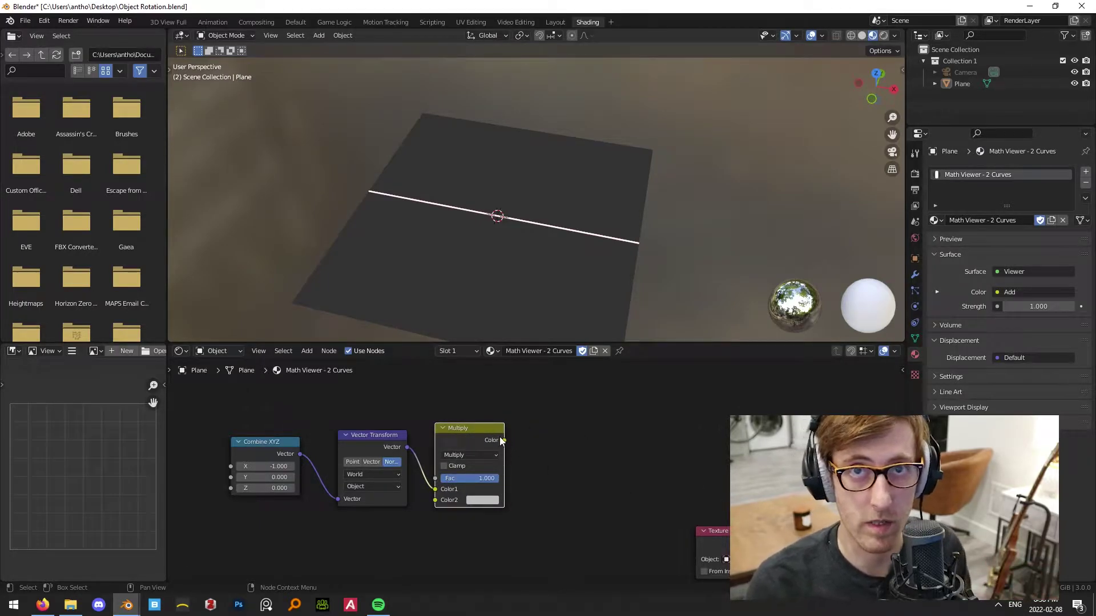
{"action": "key", "text": "shift+d"}
{"action": "left_click", "coordinate": [565, 448]}
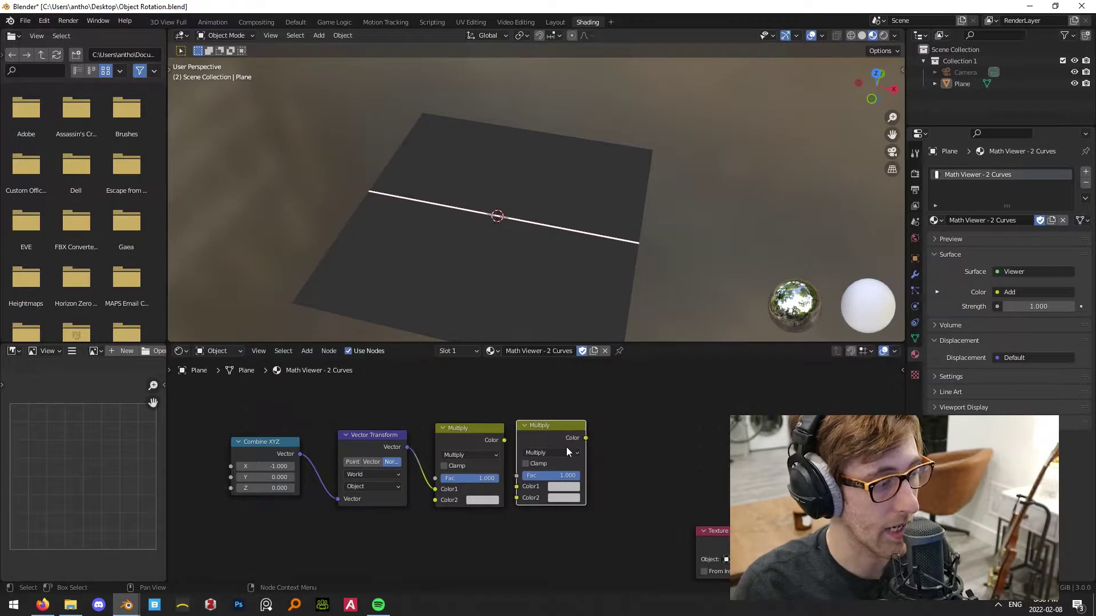
{"action": "left_click", "coordinate": [566, 452]}
{"action": "left_click", "coordinate": [531, 354]}
{"action": "scroll", "coordinate": [584, 412], "scroll_direction": "down", "scroll_amount": 1}
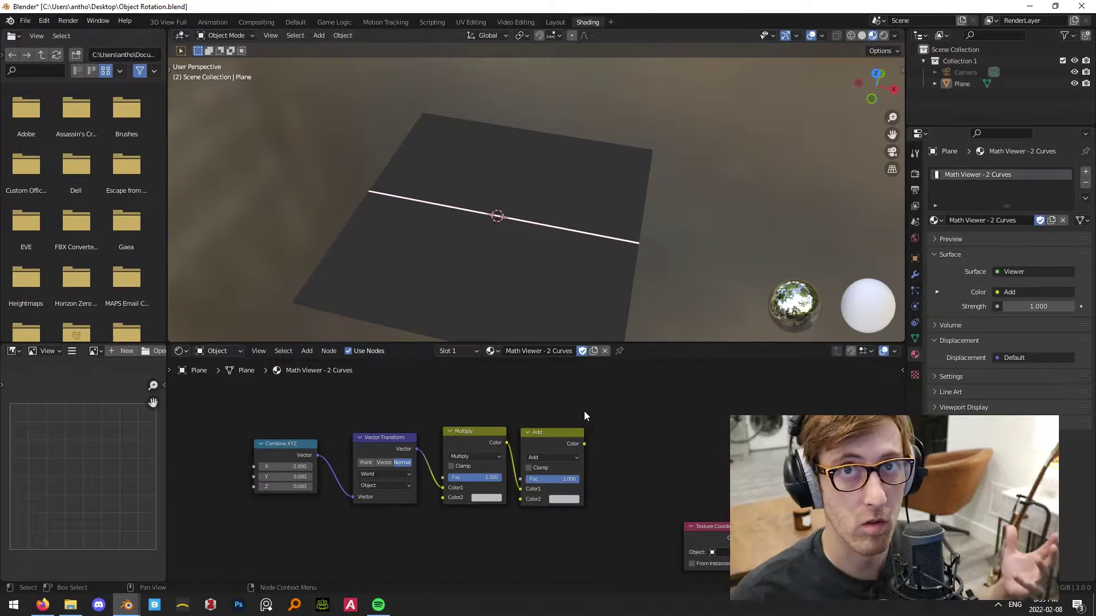
Add a Separate RGB node right of Add, linking Add's Color into its Image input.
{"action": "scroll", "coordinate": [605, 442], "scroll_direction": "down", "scroll_amount": 1}
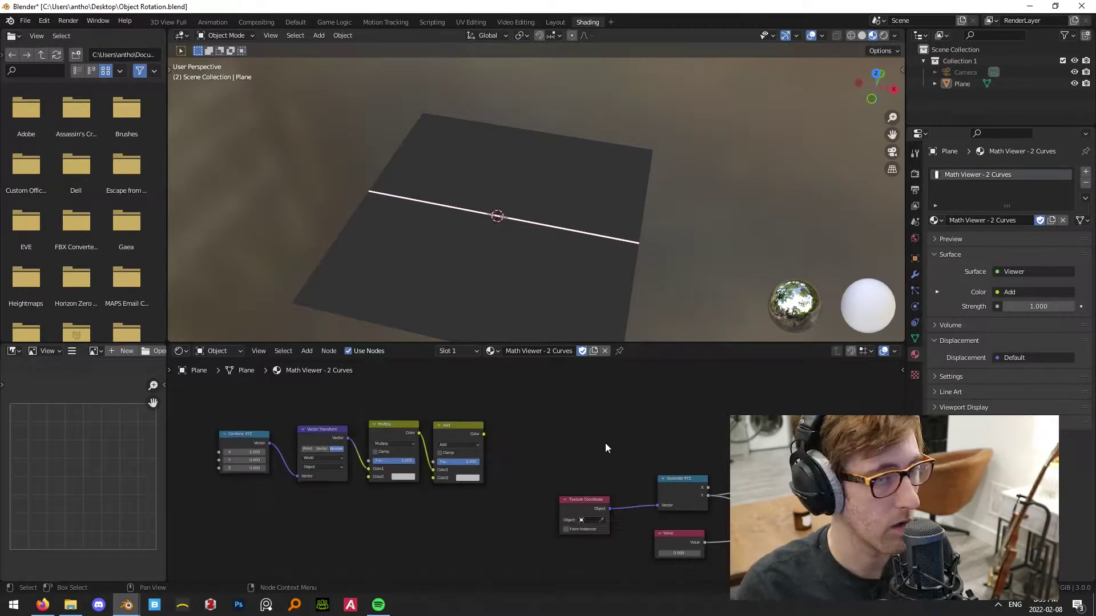
{"action": "scroll", "coordinate": [605, 443], "scroll_direction": "up", "scroll_amount": 1}
{"action": "scroll", "coordinate": [489, 374], "scroll_direction": "left", "scroll_amount": 5, "text": "ctrl"}
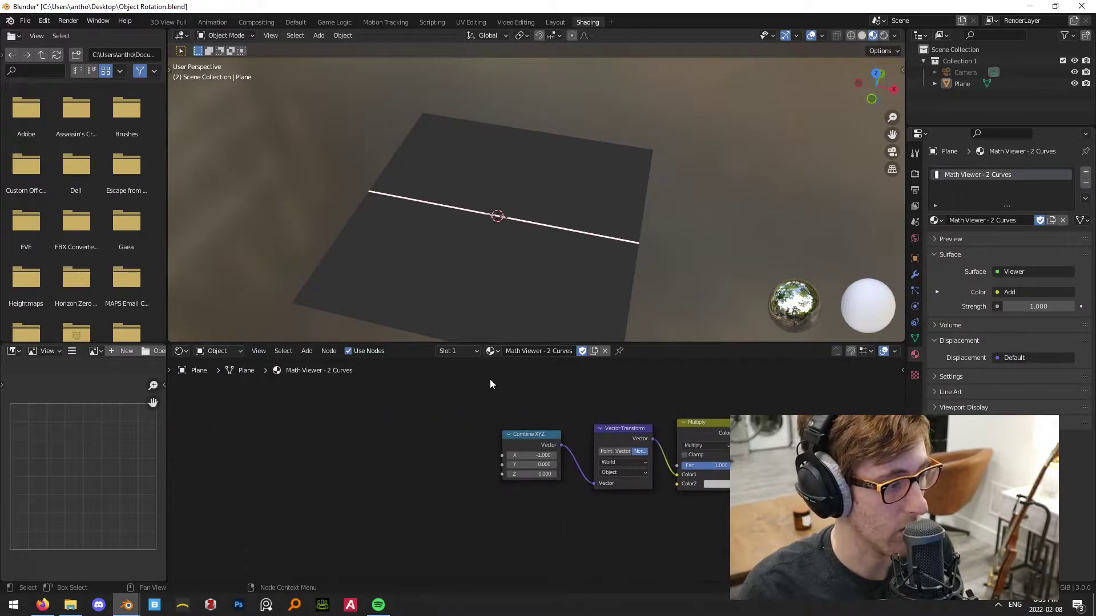
{"action": "middle_click_drag", "start_coordinate": [890, 434], "coordinate": [650, 432]}
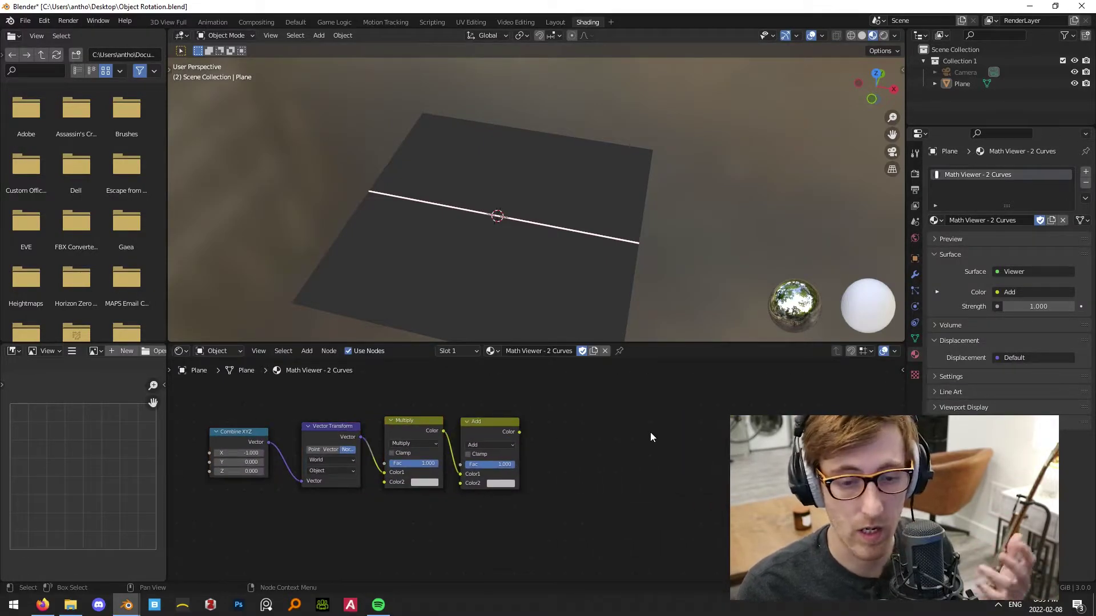
{"action": "key", "text": "shift+a"}
{"action": "type", "text": "separat"}
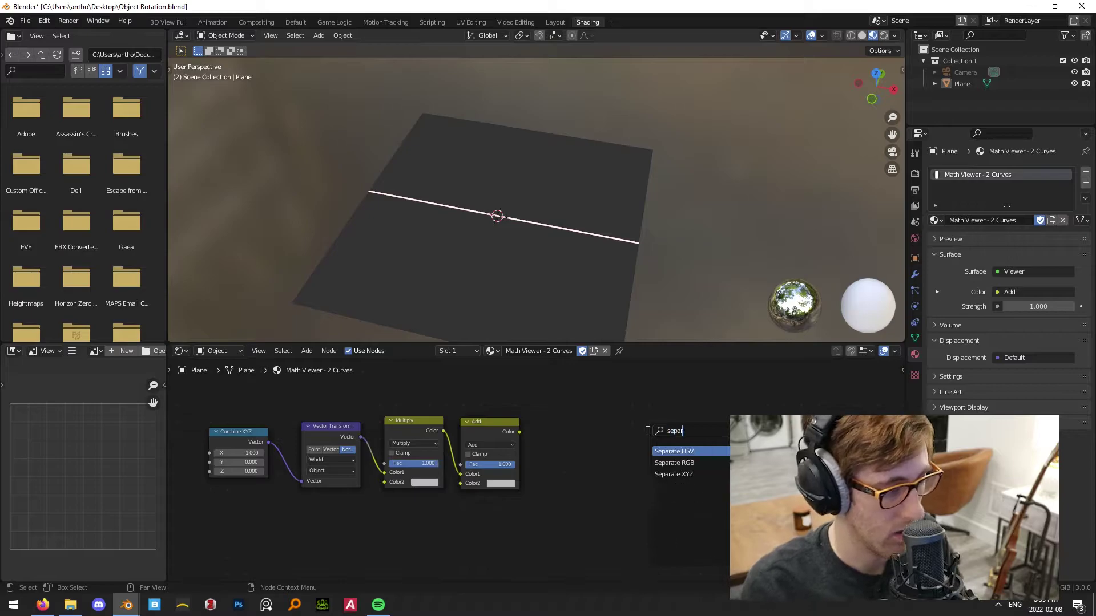
{"action": "left_click", "coordinate": [674, 462]}
{"action": "left_click", "coordinate": [659, 463]}
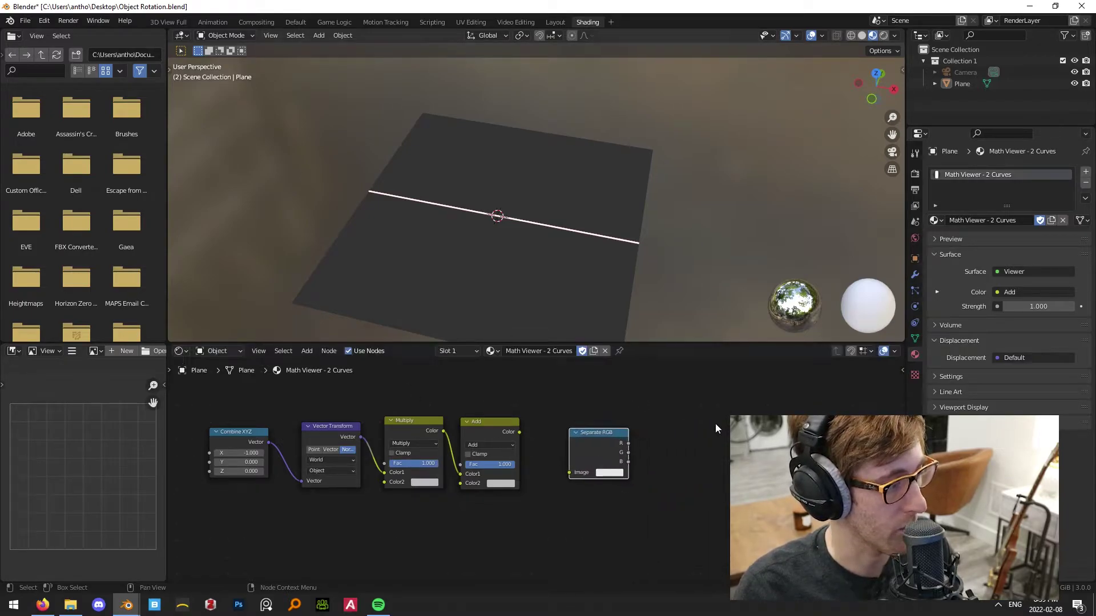
{"action": "left_click_drag", "start_coordinate": [518, 432], "coordinate": [557, 464]}
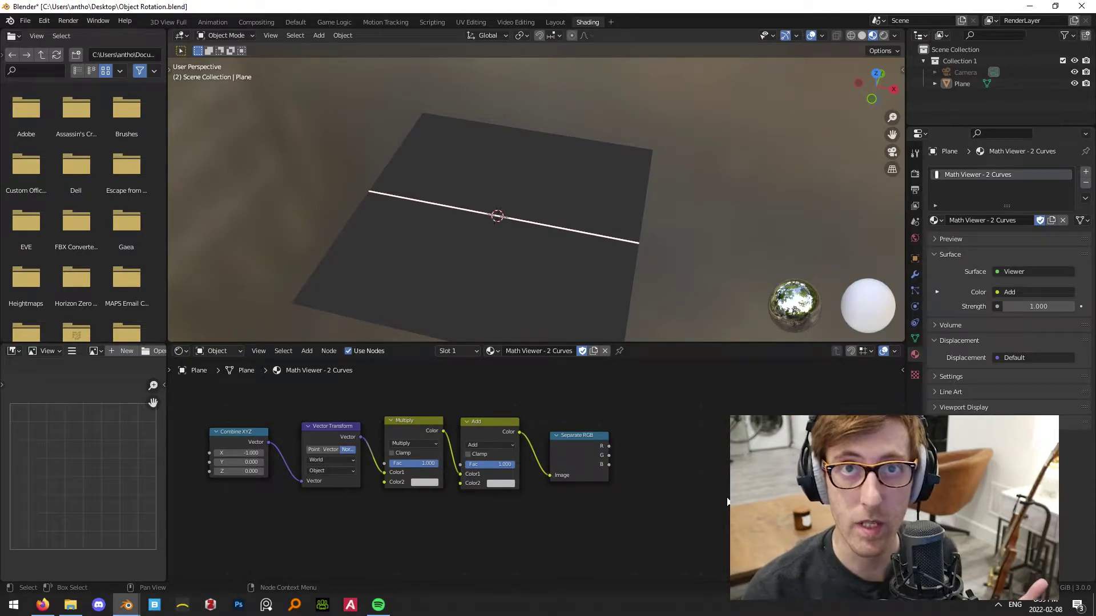
{"action": "scroll", "coordinate": [691, 502], "scroll_direction": "down", "scroll_amount": 2}
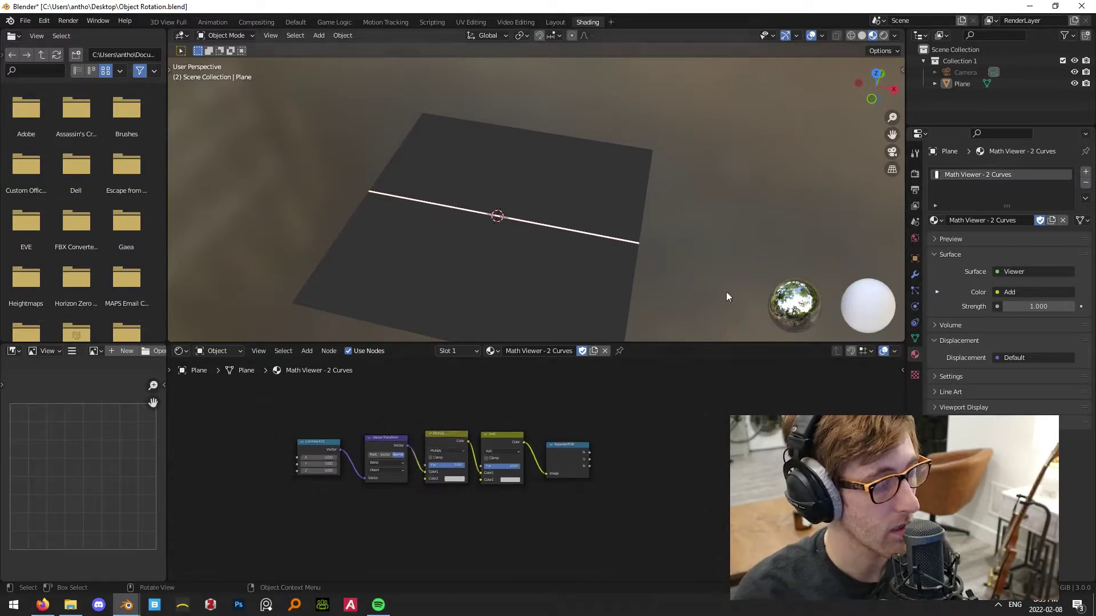
Connect Separate RGB's R output to the right-hand node.
{"action": "scroll", "coordinate": [715, 443], "scroll_direction": "down", "scroll_amount": 1}
{"action": "middle_click_drag", "start_coordinate": [716, 444], "coordinate": [515, 426]}
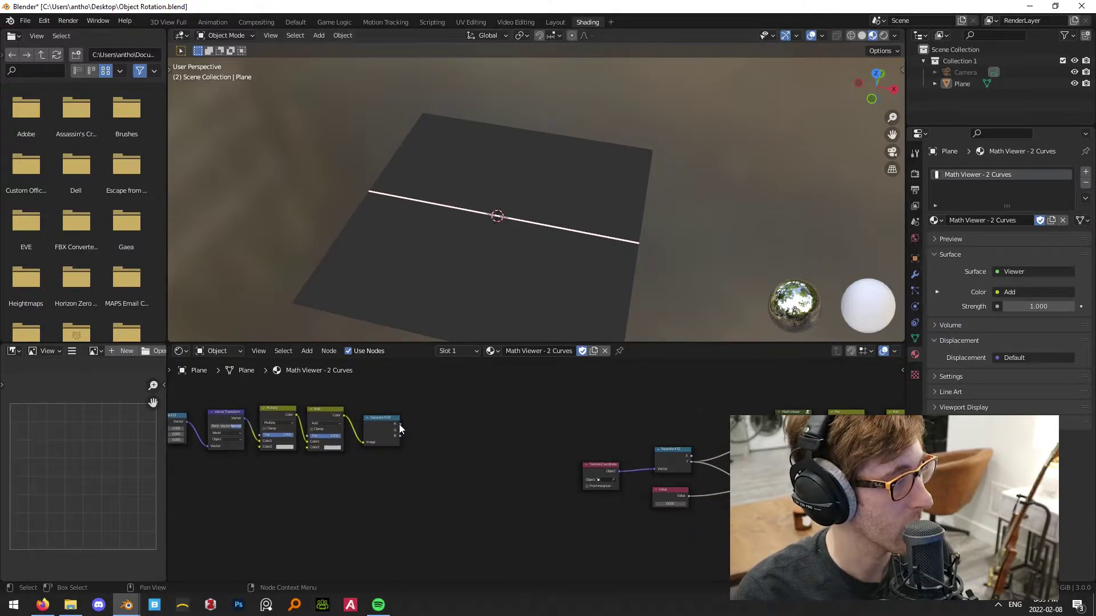
{"action": "left_click_drag", "start_coordinate": [399, 424], "coordinate": [733, 432]}
{"action": "left_click", "coordinate": [519, 252]}
Try rotating the plane around the X axis, then cancel.
{"action": "scroll", "coordinate": [693, 227], "scroll_direction": "up", "scroll_amount": 5}
{"action": "middle_click_drag", "start_coordinate": [694, 227], "coordinate": [724, 273]}
{"action": "key", "text": "s"}
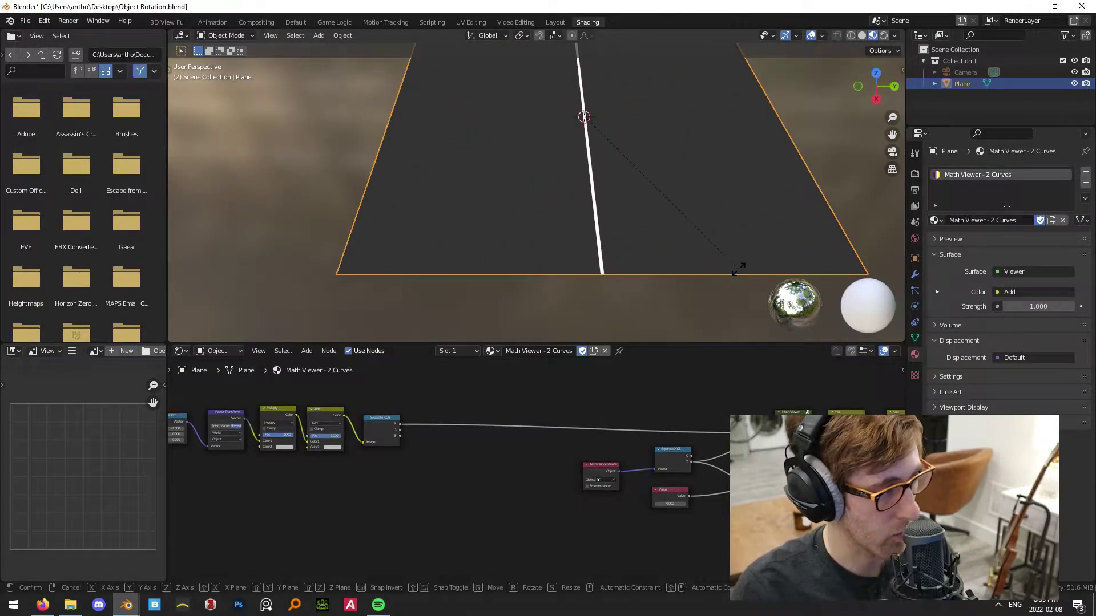
{"action": "key", "text": "r"}
{"action": "key", "text": "x"}
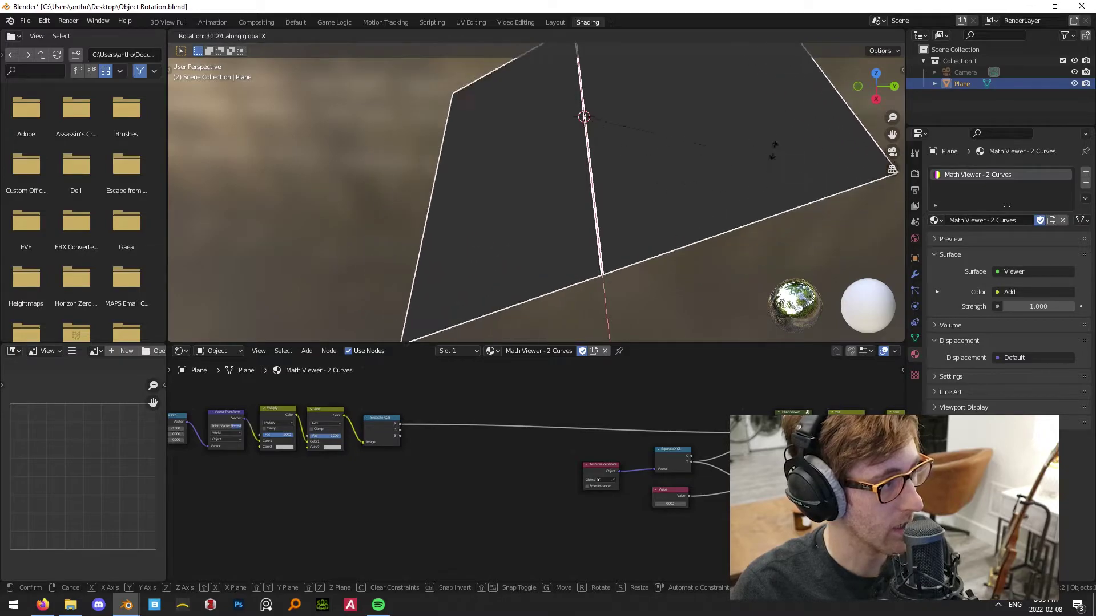
{"action": "key", "text": "Escape"}
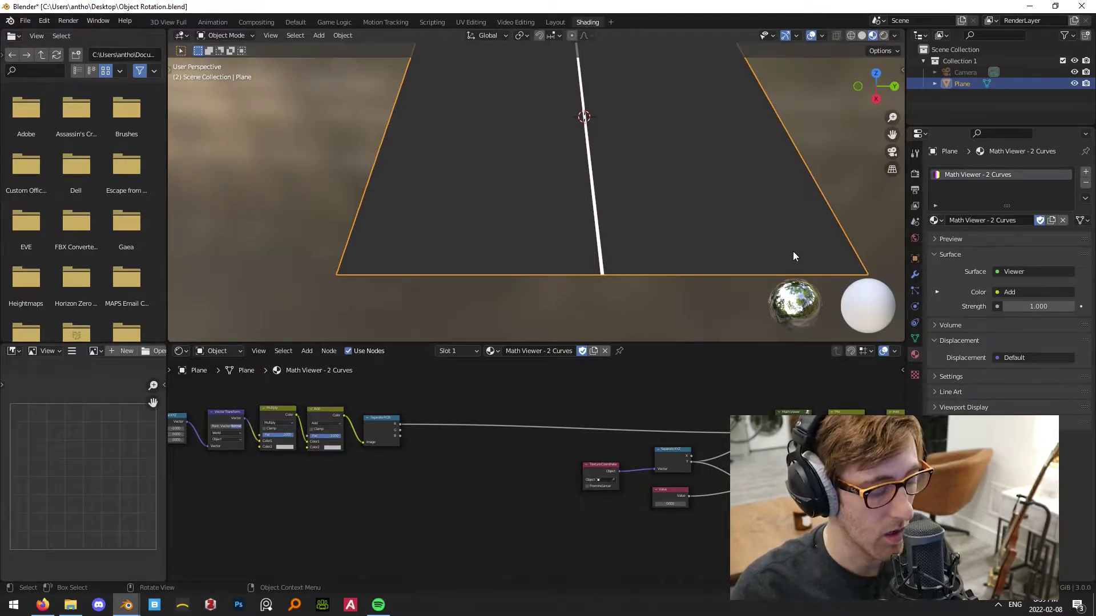
Rotate the plane 180° around the global Z axis.
{"action": "key", "text": "r"}
{"action": "key", "text": "z"}
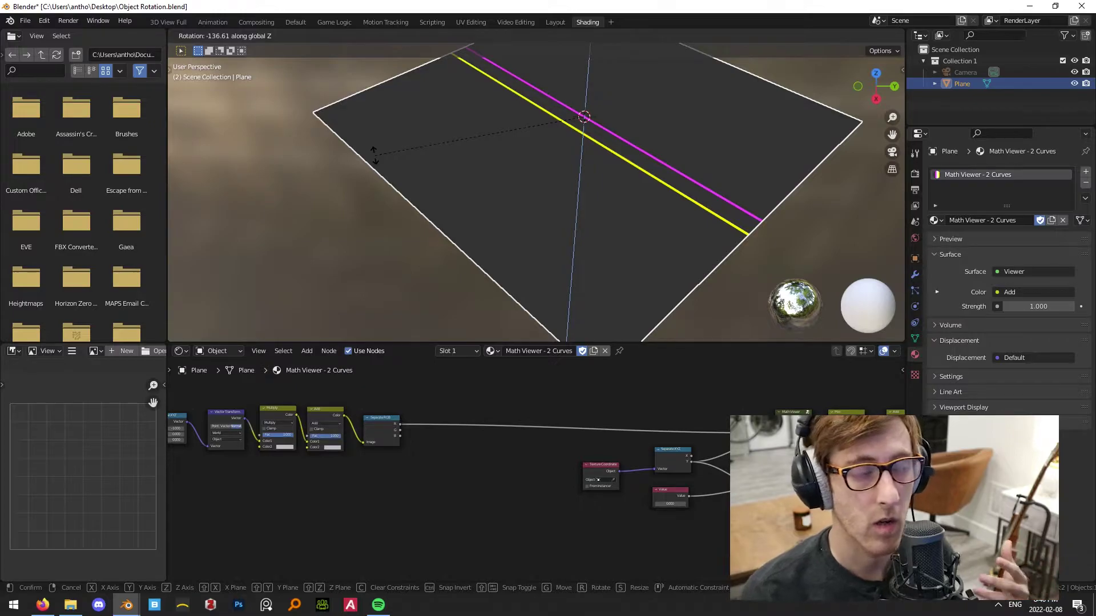
{"action": "key", "text": "Escape"}
{"action": "key", "text": "r"}
{"action": "key", "text": "z"}
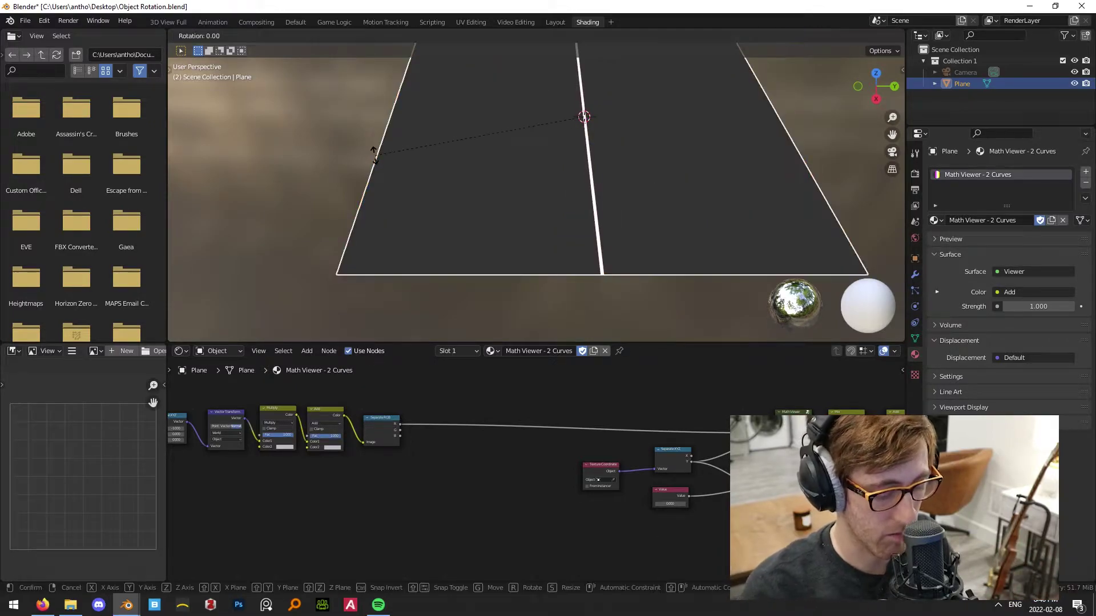
{"action": "type", "text": "180"}
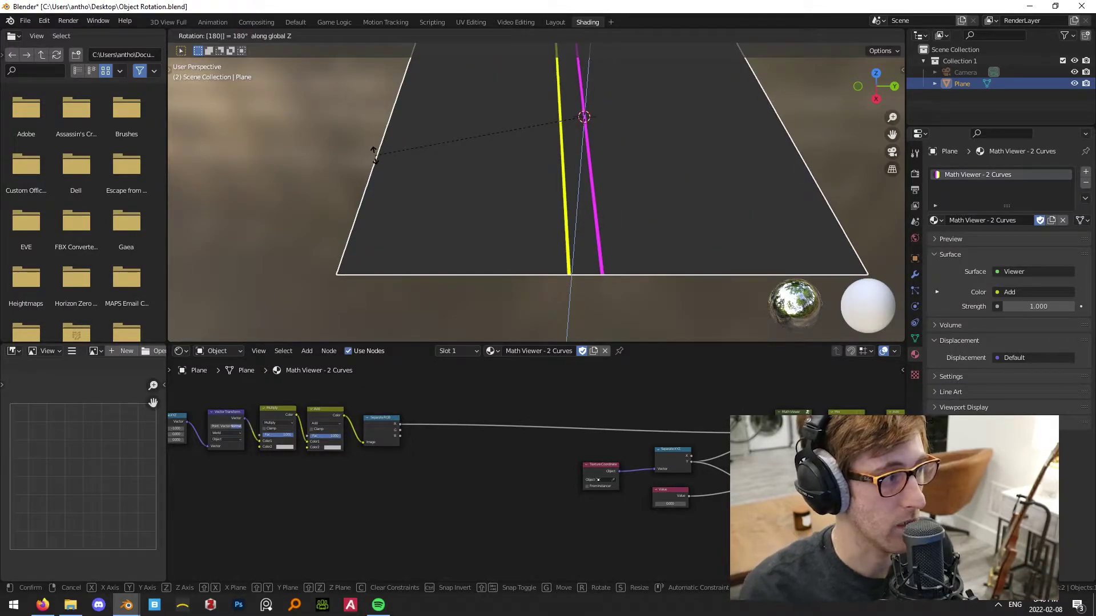
{"action": "key", "text": "Return"}
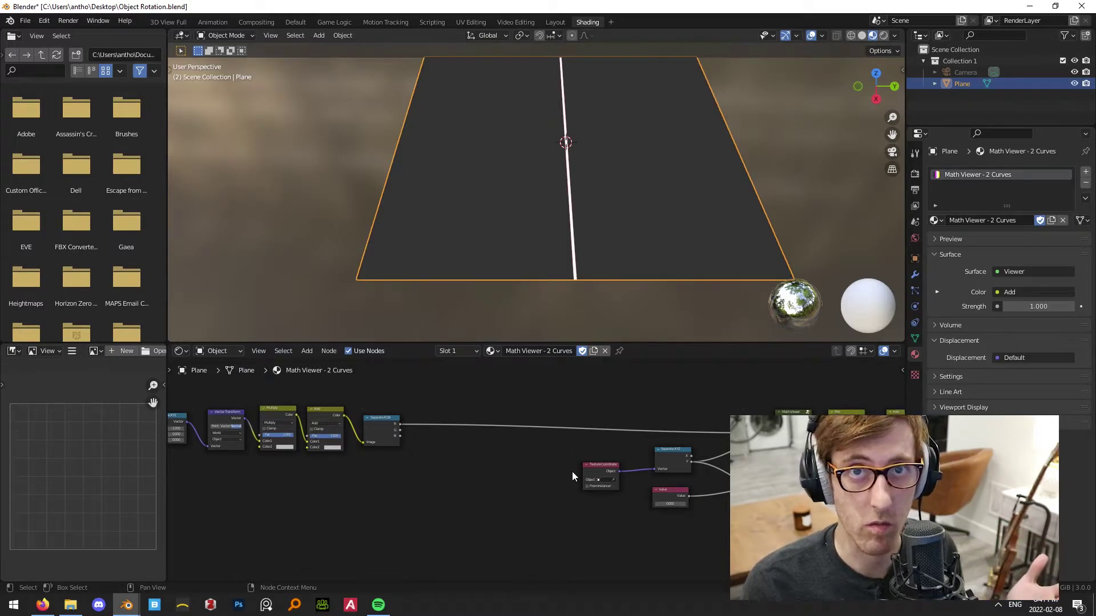
Frame all nodes, reselect the plane and test X and Y rotations without applying them.
{"action": "key", "text": "Home"}
{"action": "left_click", "coordinate": [795, 117]}
{"action": "left_click", "coordinate": [707, 215]}
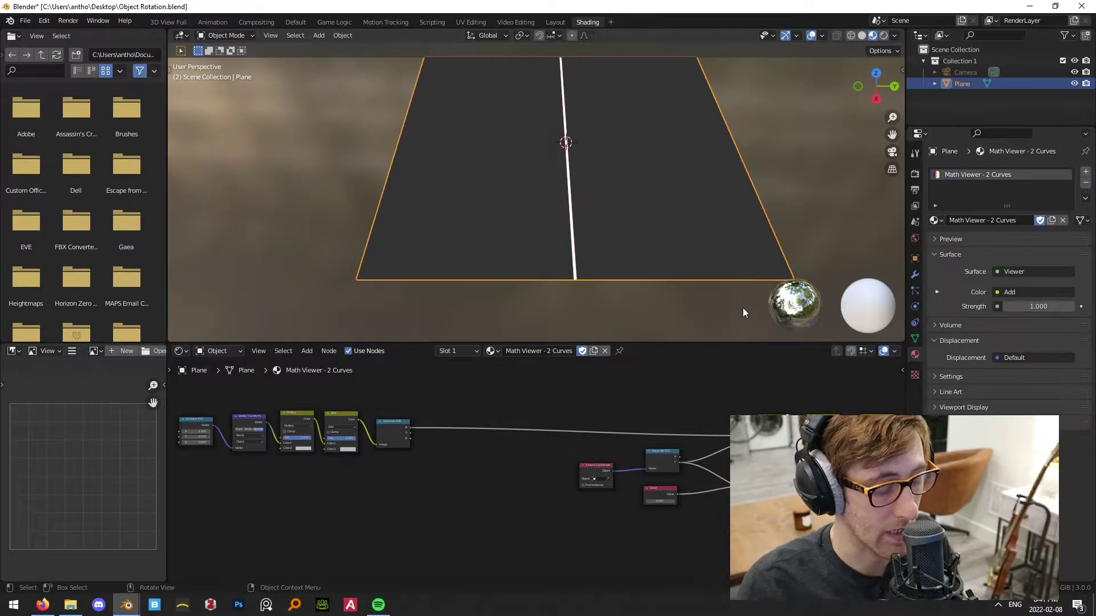
{"action": "middle_click_drag", "start_coordinate": [697, 101], "coordinate": [692, 163]}
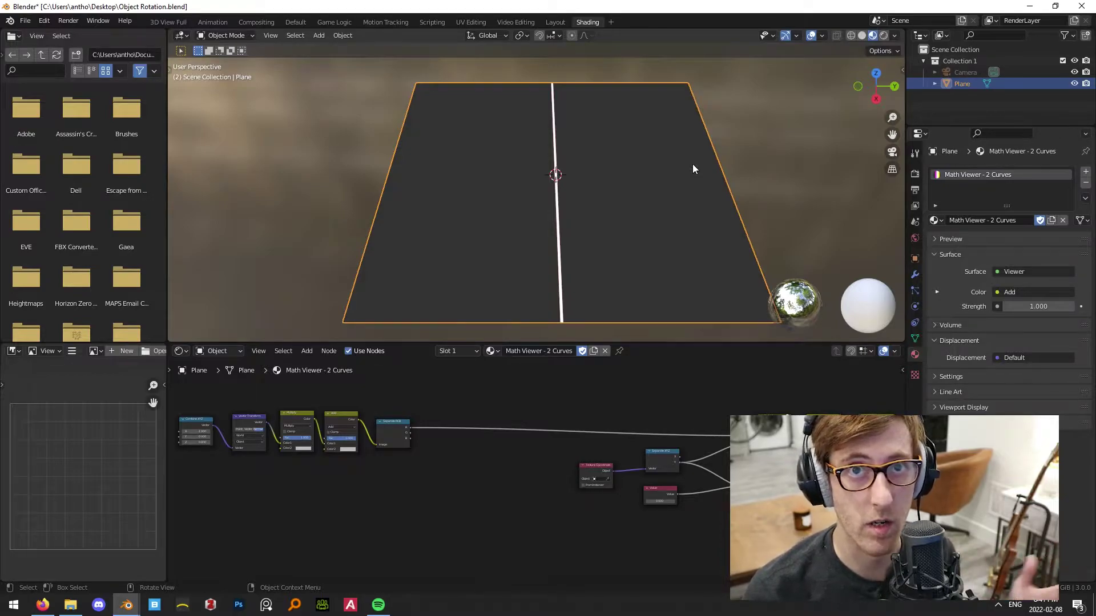
{"action": "key", "text": "r"}
{"action": "key", "text": "x"}
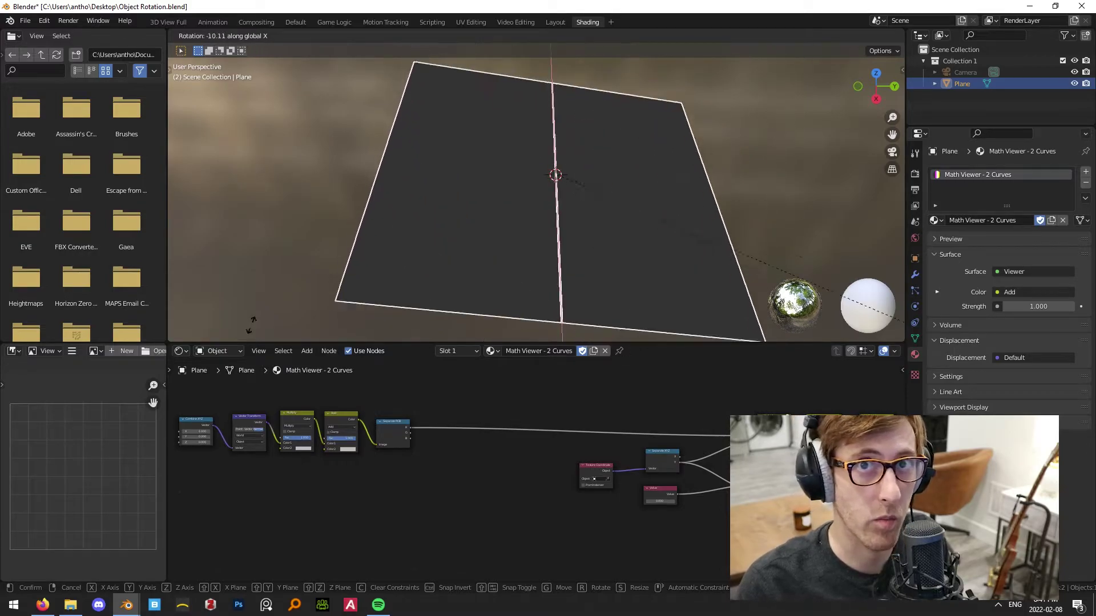
{"action": "key", "text": "Escape"}
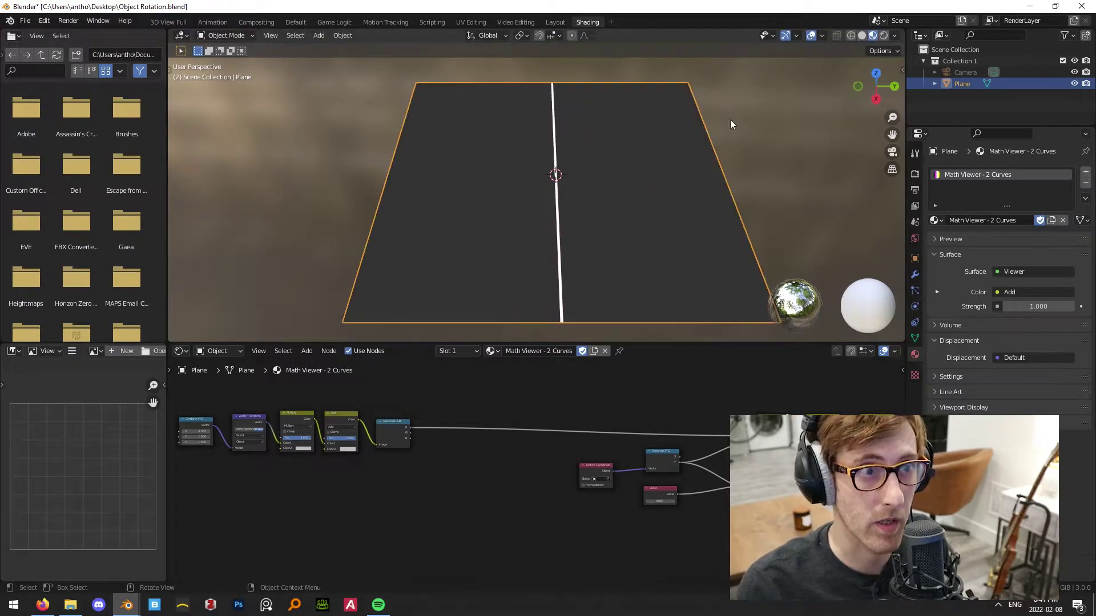
{"action": "key", "text": "r"}
{"action": "key", "text": "y"}
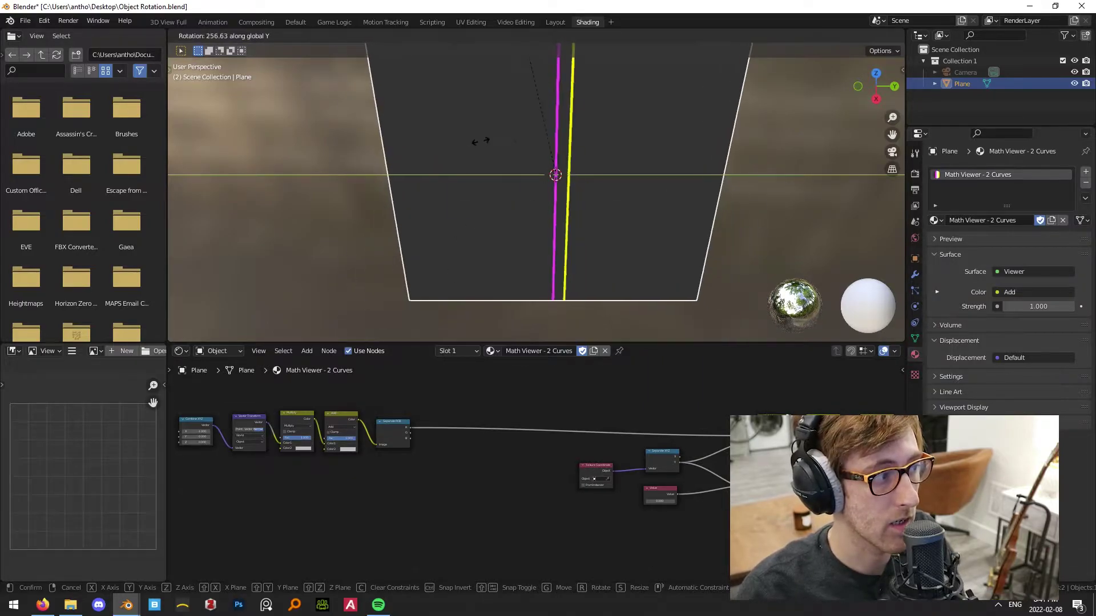
{"action": "key", "text": "Escape"}
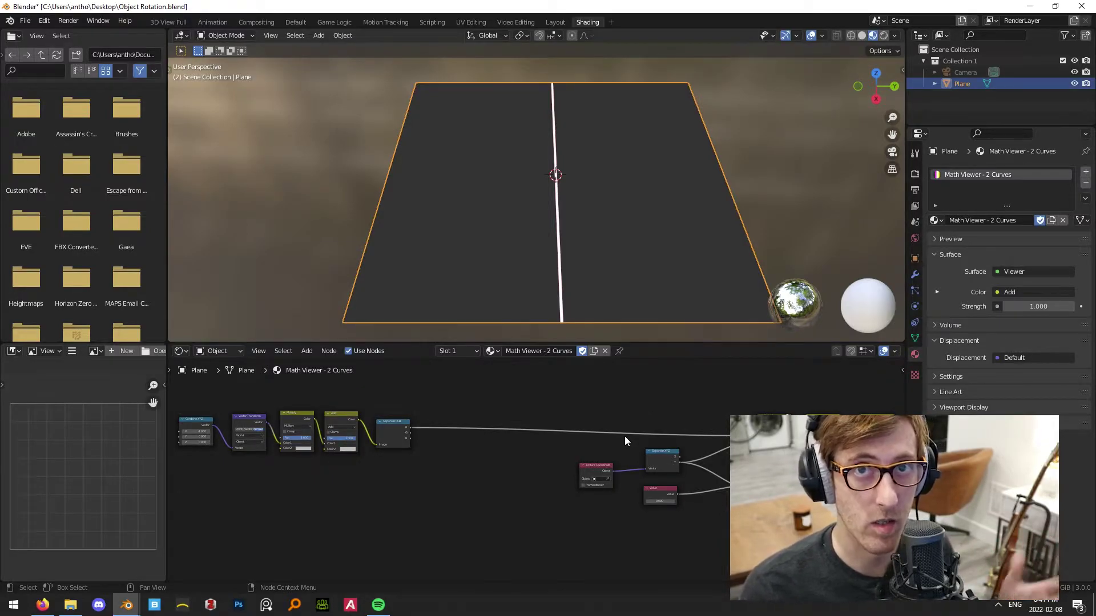
{"action": "middle_click_drag", "start_coordinate": [449, 497], "coordinate": [372, 442]}
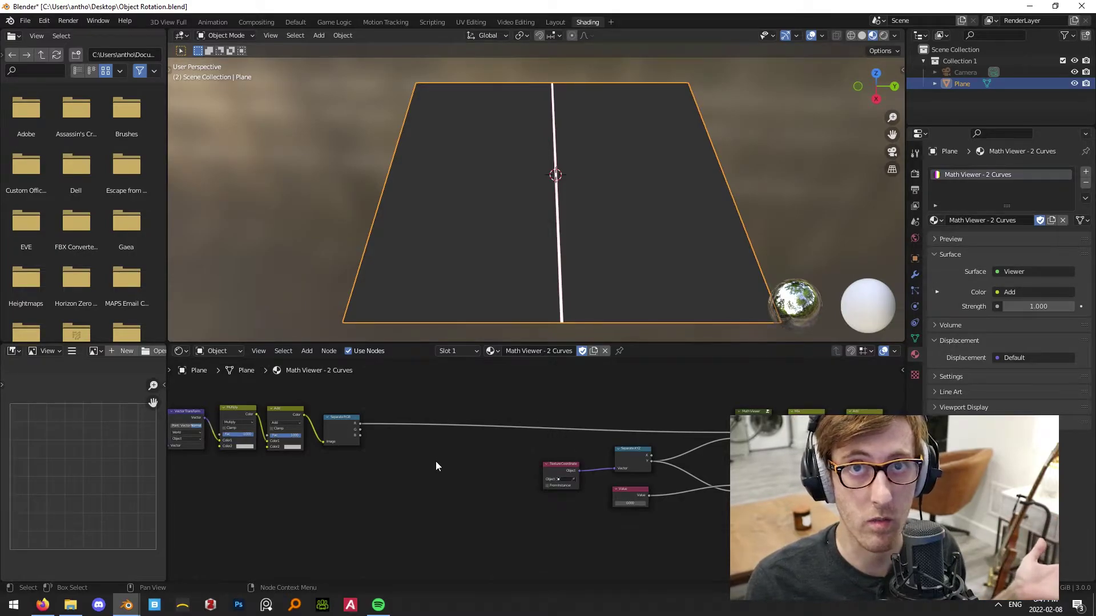
{"action": "left_click_drag", "start_coordinate": [357, 435], "coordinate": [879, 423]}
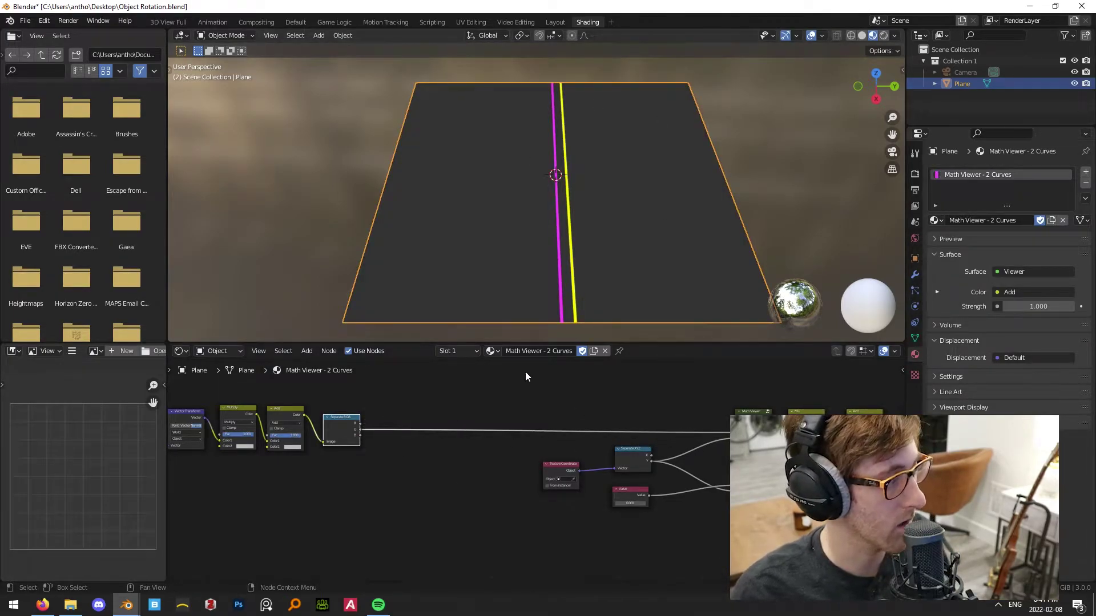
{"action": "key", "text": "r"}
{"action": "key", "text": "x"}
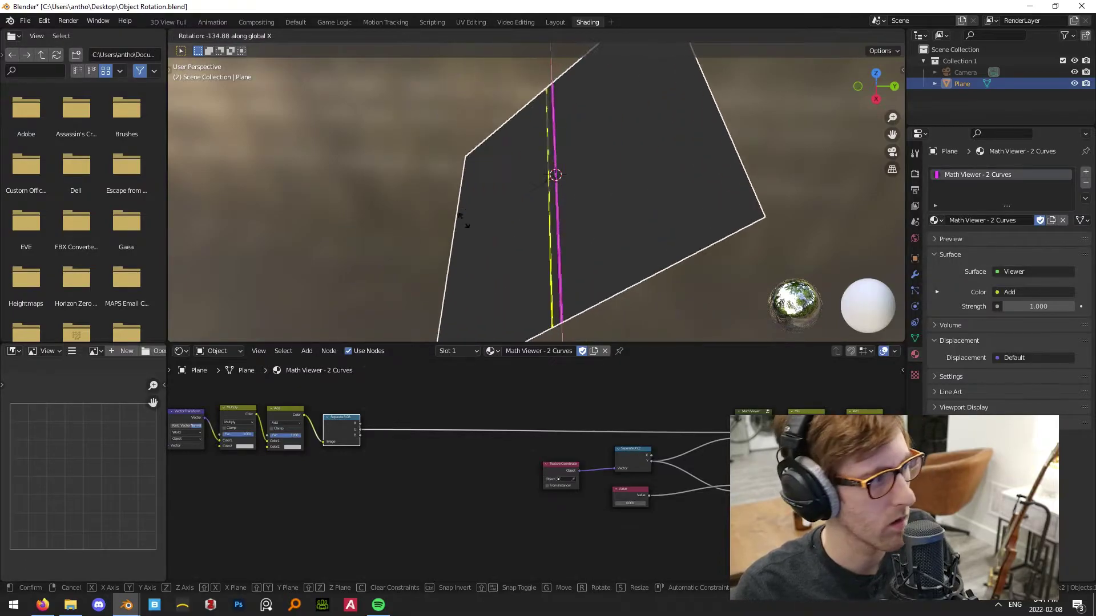
{"action": "key", "text": "Escape"}
{"action": "left_click", "coordinate": [631, 503]}
{"action": "type", "text": ".5"}
{"action": "key", "text": "Return"}
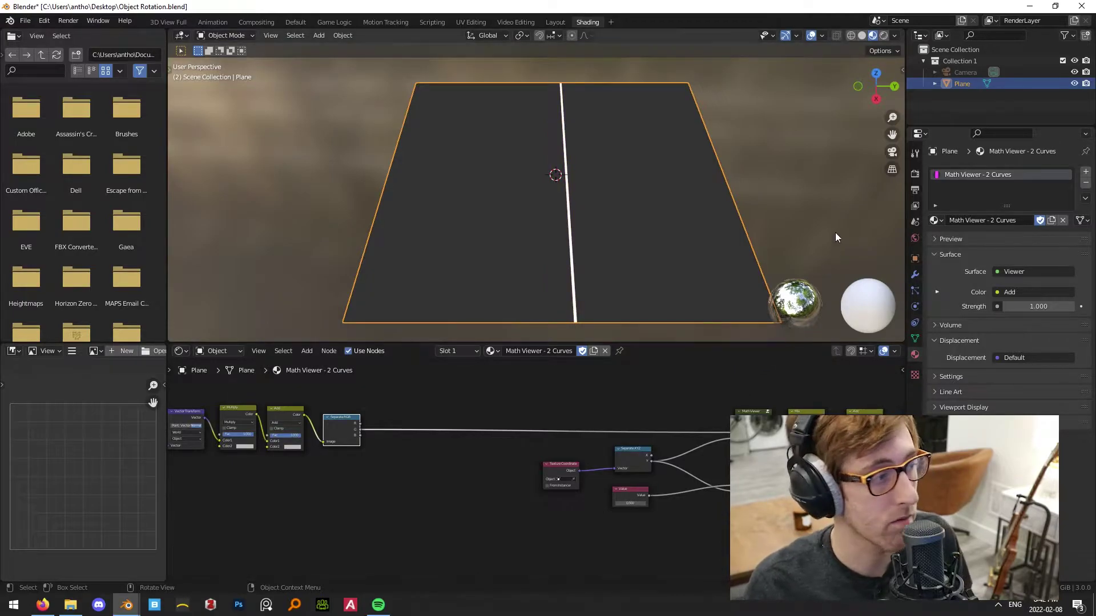
{"action": "key", "text": "r"}
{"action": "key", "text": "Escape"}
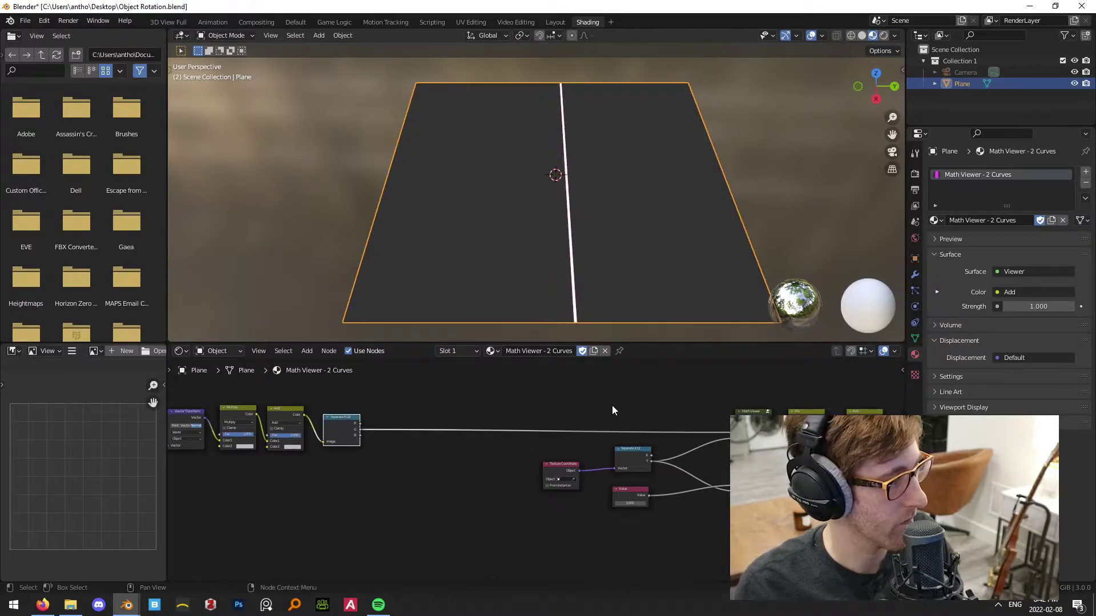
{"action": "key", "text": "r"}
{"action": "key", "text": "x"}
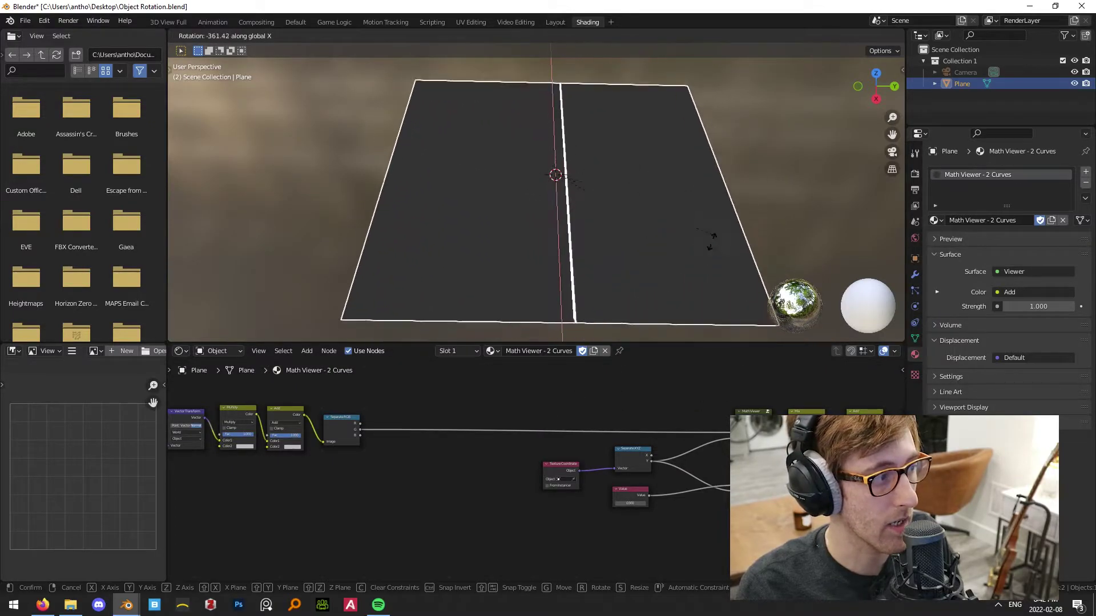
{"action": "key", "text": "Escape"}
{"action": "key", "text": "r"}
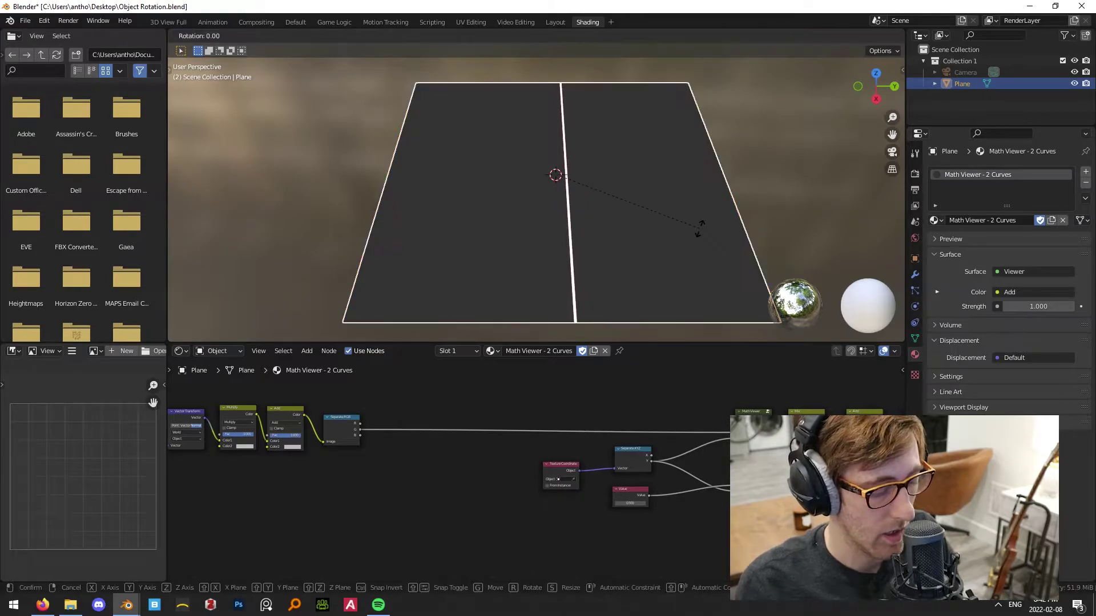
{"action": "key", "text": "z"}
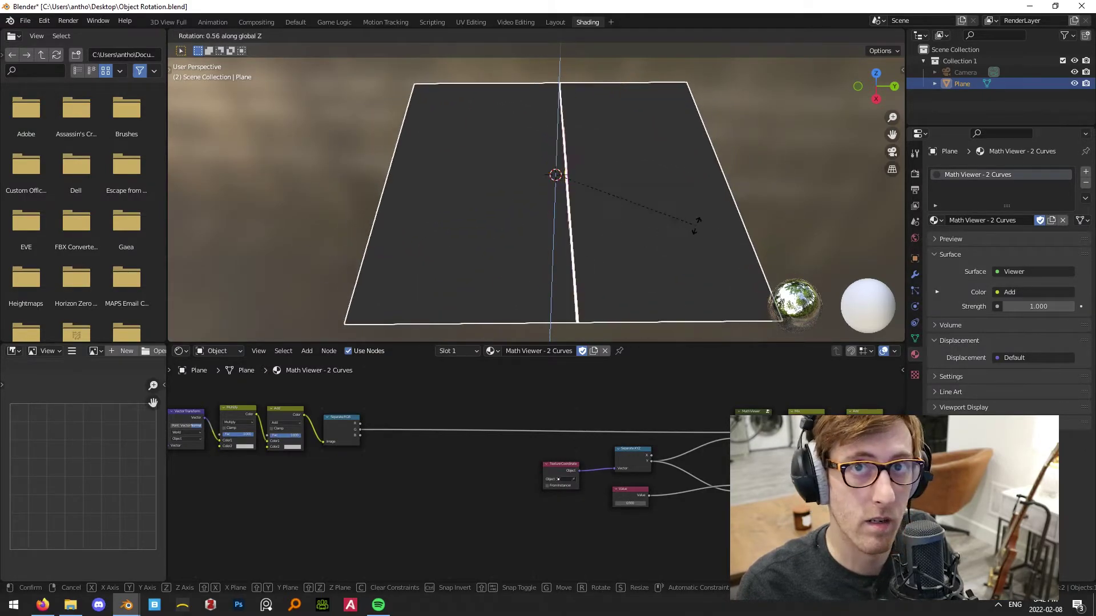
{"action": "key", "text": "Escape"}
{"action": "key", "text": "r"}
{"action": "key", "text": "y"}
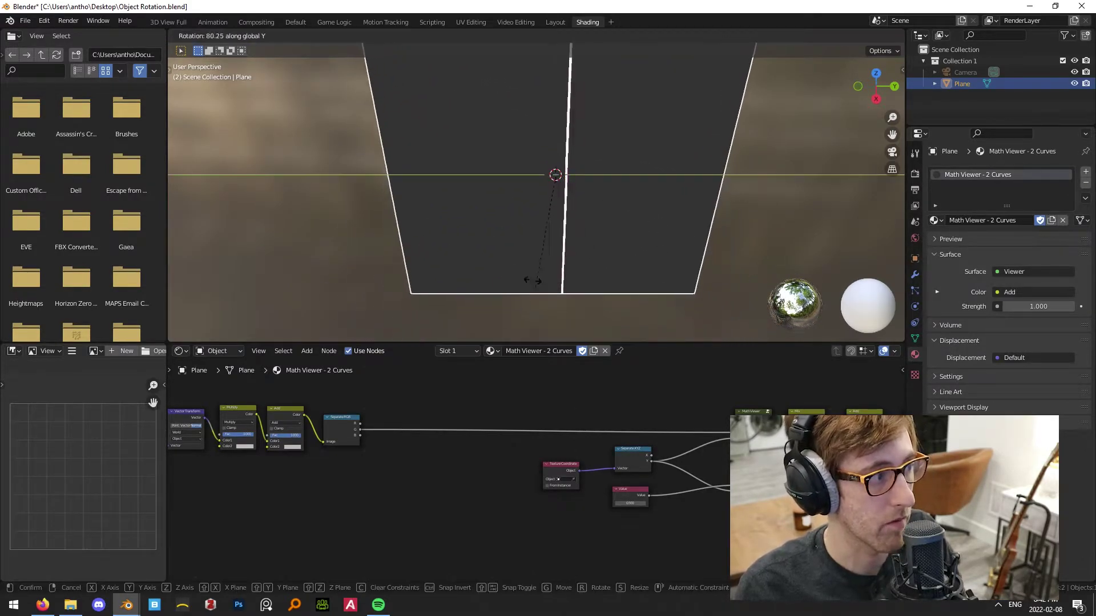
{"action": "key", "text": "Escape"}
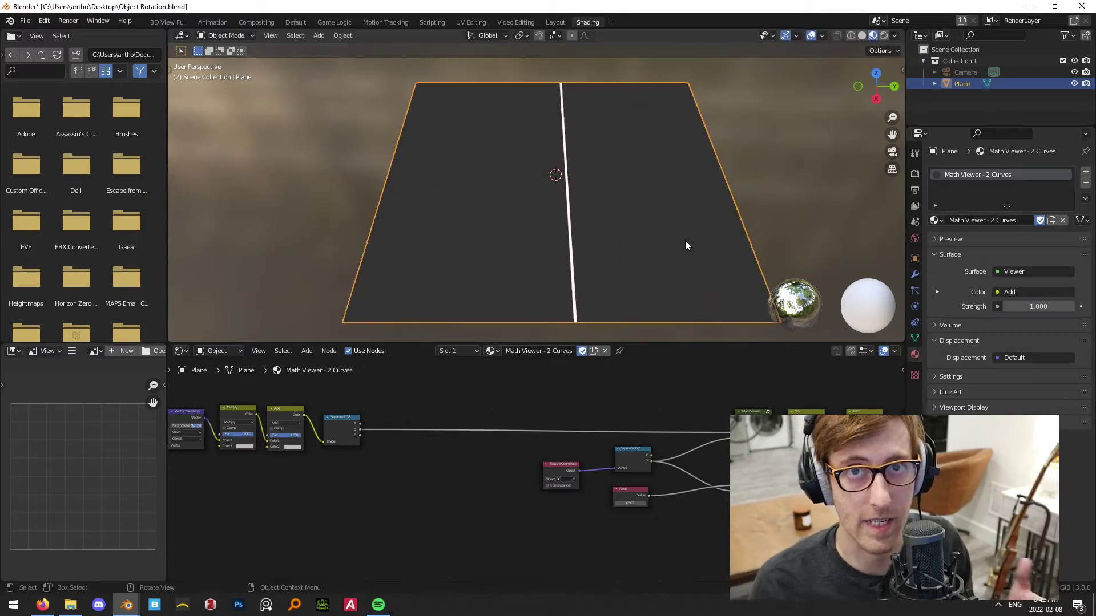
{"action": "left_click", "coordinate": [340, 425]}
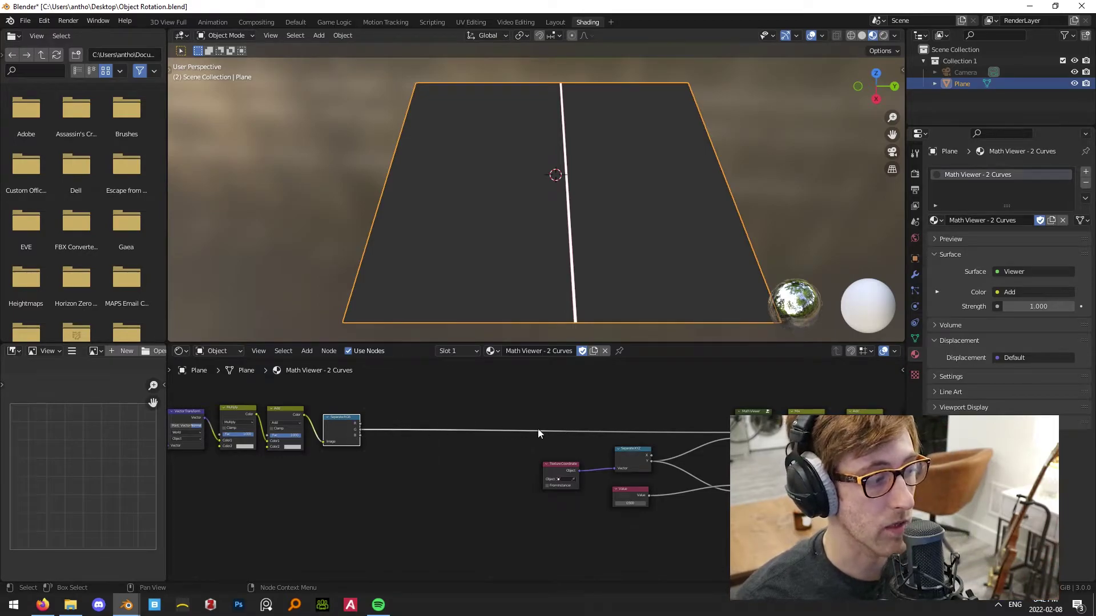
{"action": "left_click", "coordinate": [460, 405]}
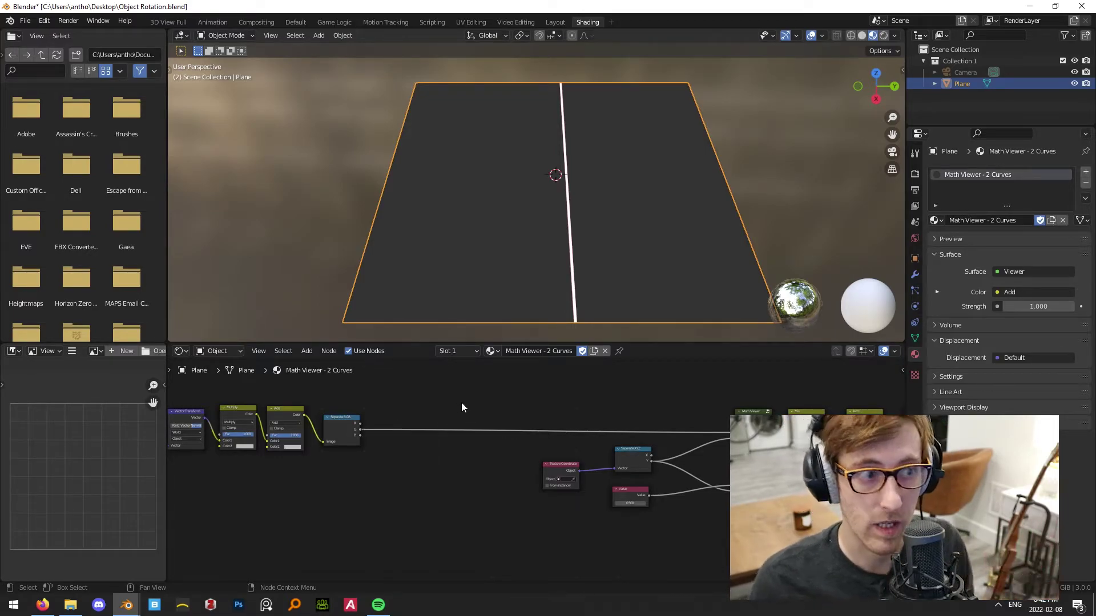
{"action": "key", "text": "r"}
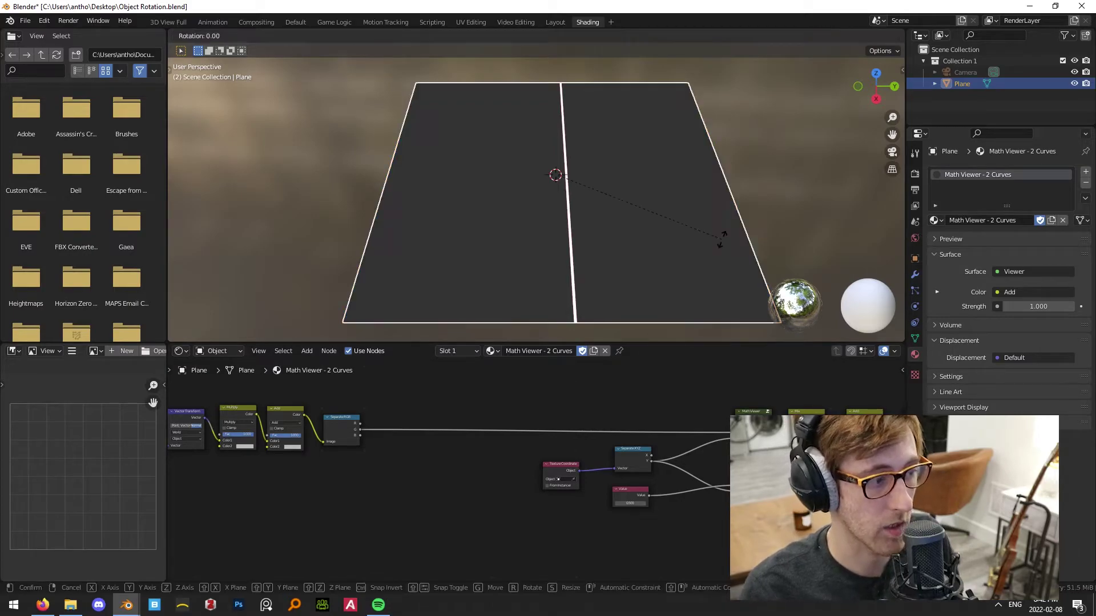
{"action": "key", "text": "z"}
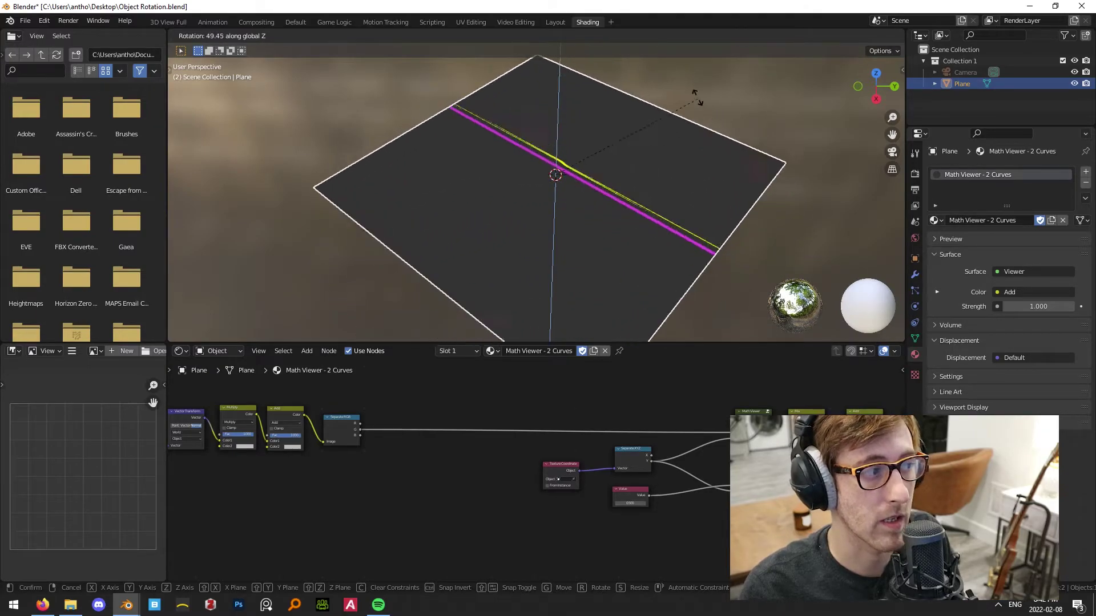
{"action": "right_click", "coordinate": [621, 92]}
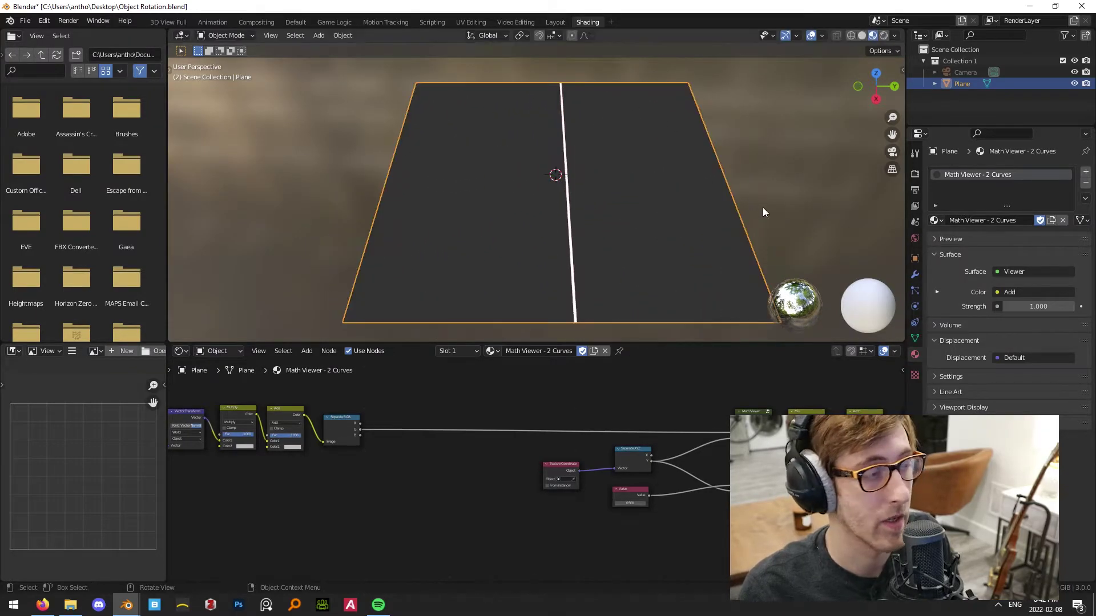
{"action": "left_click", "coordinate": [751, 200]}
{"action": "scroll", "coordinate": [464, 473], "scroll_direction": "up", "scroll_amount": 1}
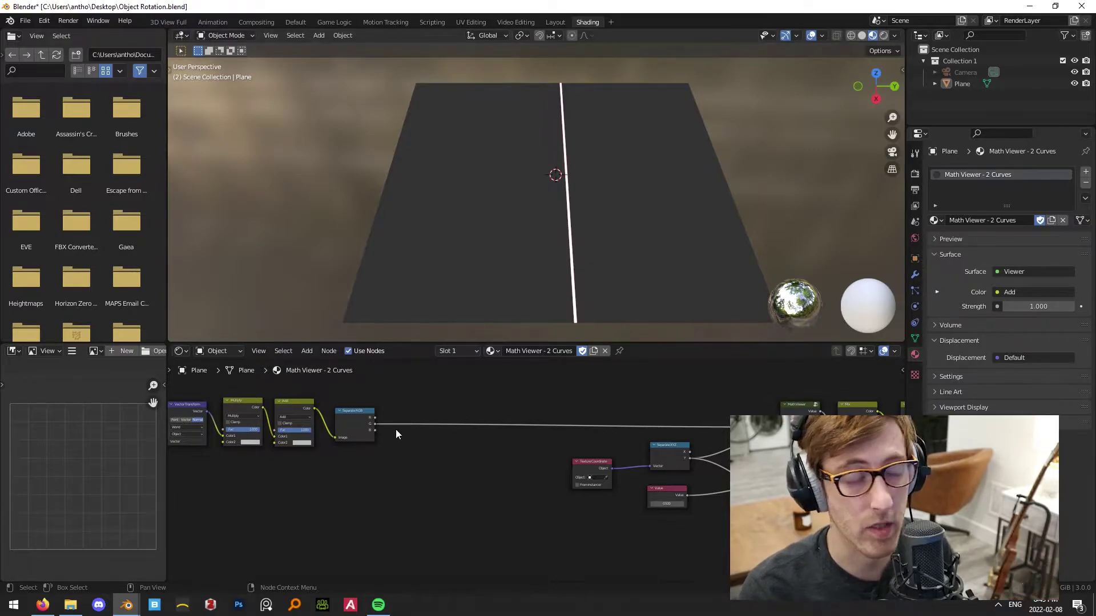
Insert a Combine RGB node after Separate RGB, linking the B and another channel into it.
{"action": "key", "text": "shift+a"}
{"action": "left_click", "coordinate": [442, 415]}
{"action": "type", "text": "combine"}
{"action": "left_click", "coordinate": [468, 445]}
{"action": "left_click", "coordinate": [461, 445]}
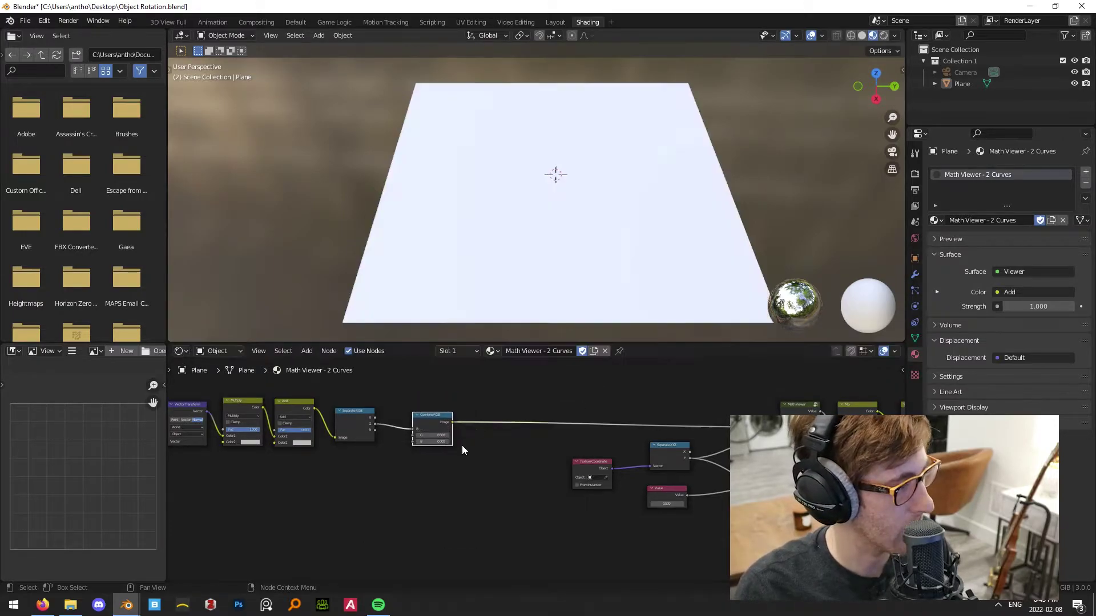
{"action": "left_click_drag", "start_coordinate": [372, 429], "coordinate": [413, 441]}
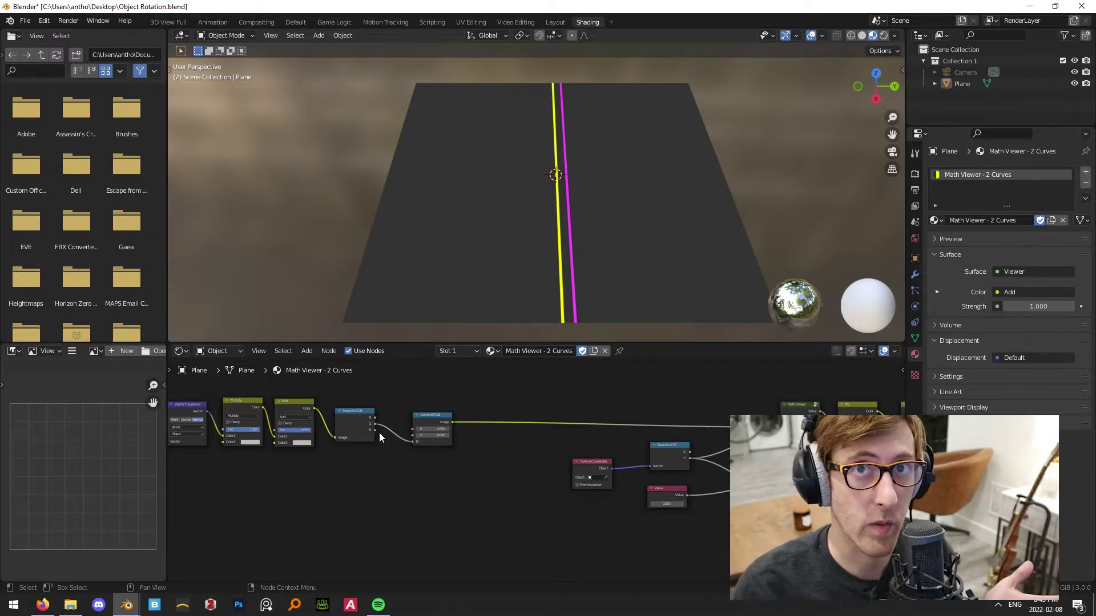
{"action": "left_click_drag", "start_coordinate": [371, 430], "coordinate": [422, 413]}
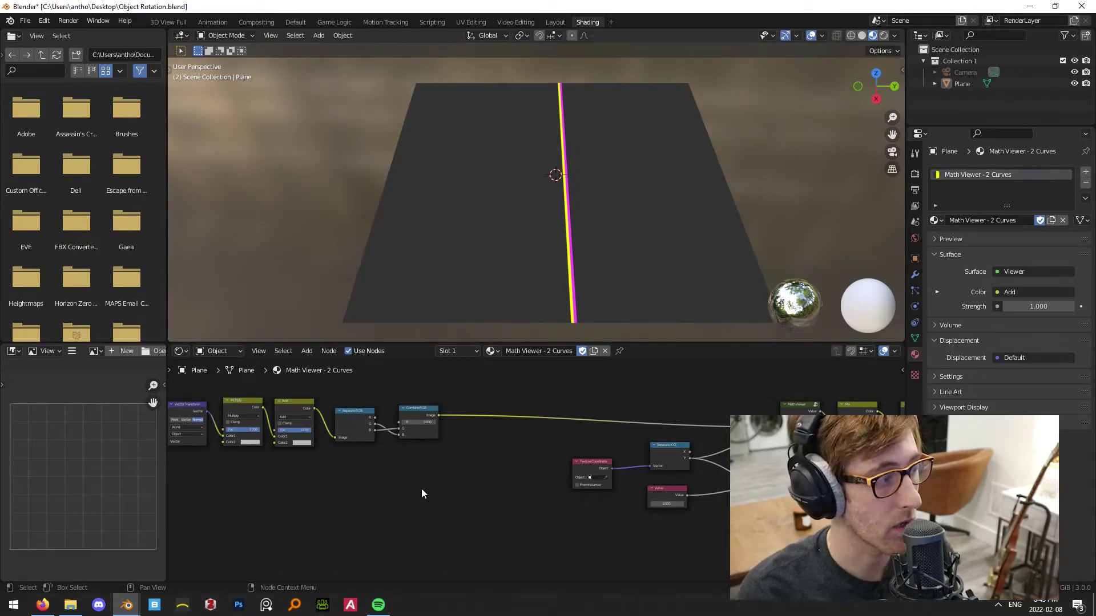
{"action": "key", "text": "Home"}
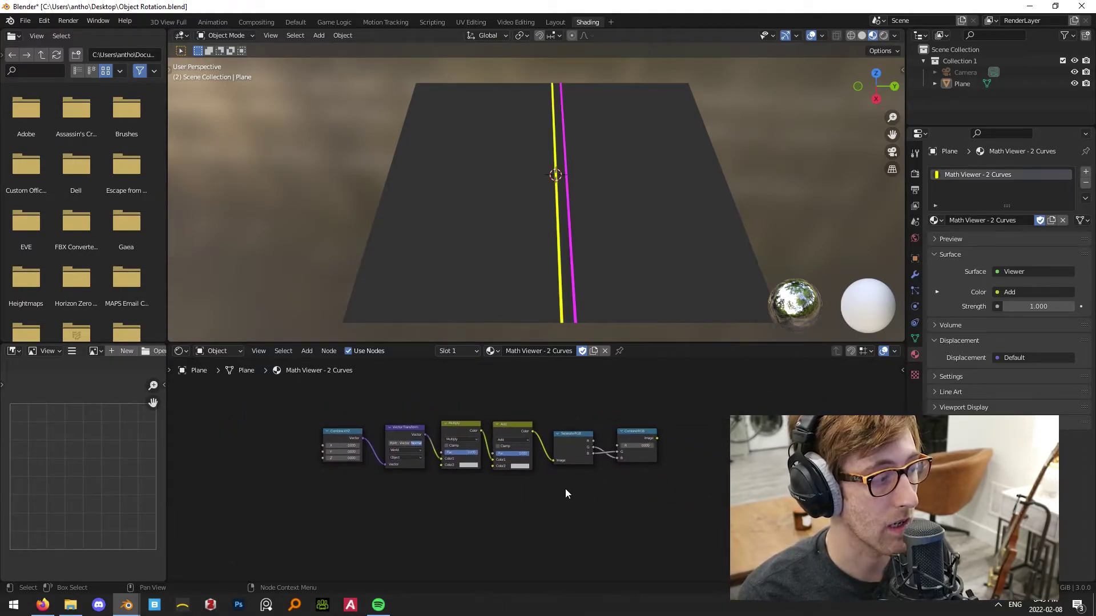
Duplicate the six-node chain below the original and set the lower Combine XYZ Z to -1.
{"action": "left_click_drag", "start_coordinate": [300, 401], "coordinate": [642, 498]}
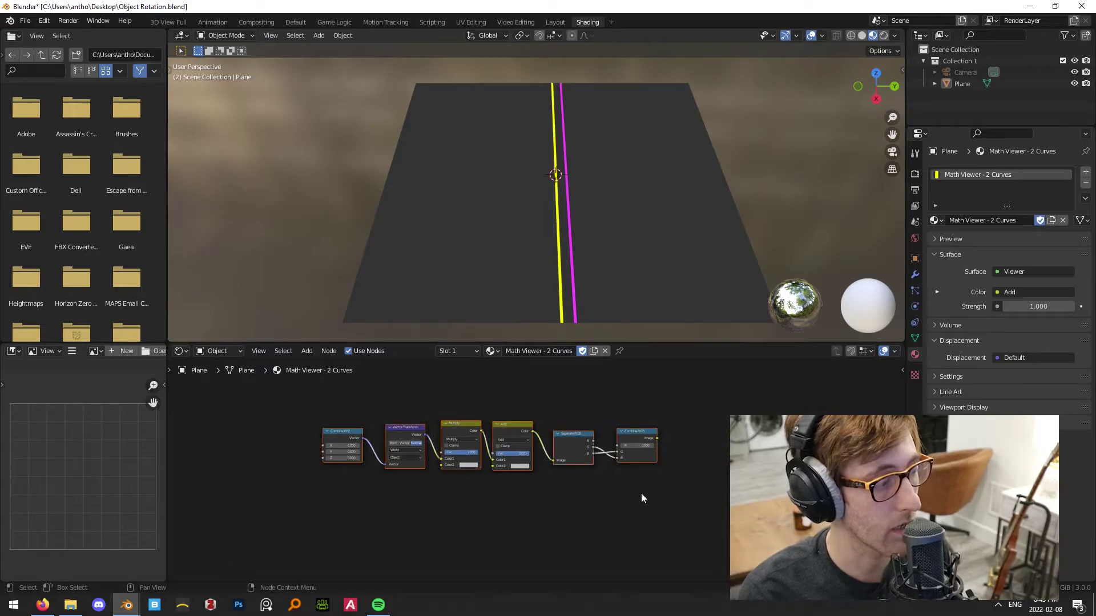
{"action": "middle_click_drag", "start_coordinate": [611, 490], "coordinate": [594, 455], "text": "ctrl"}
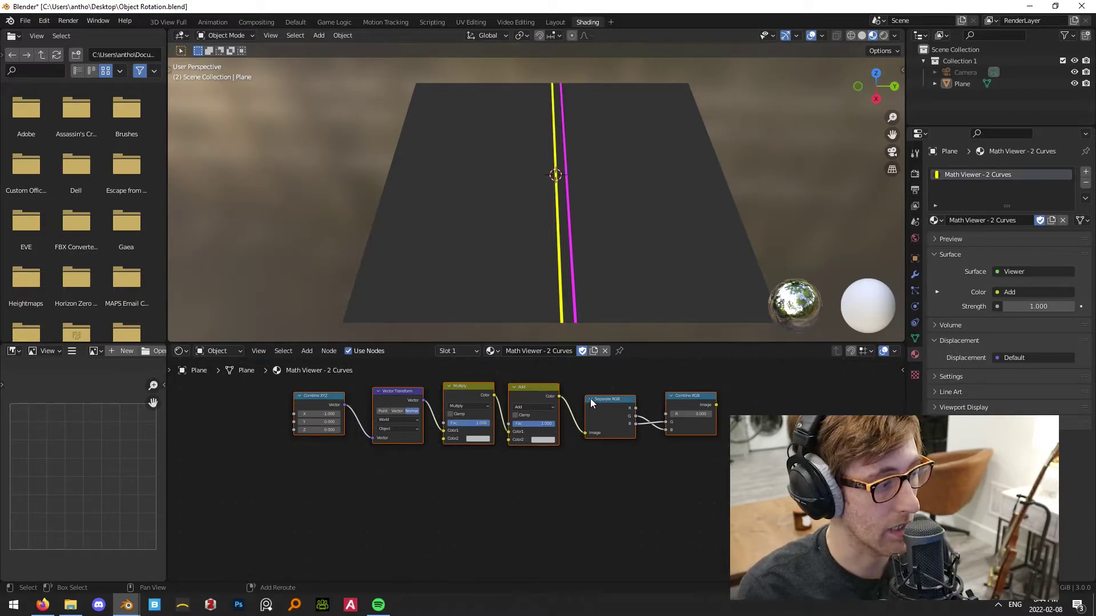
{"action": "key", "text": "shift+d"}
{"action": "left_click", "coordinate": [700, 443]}
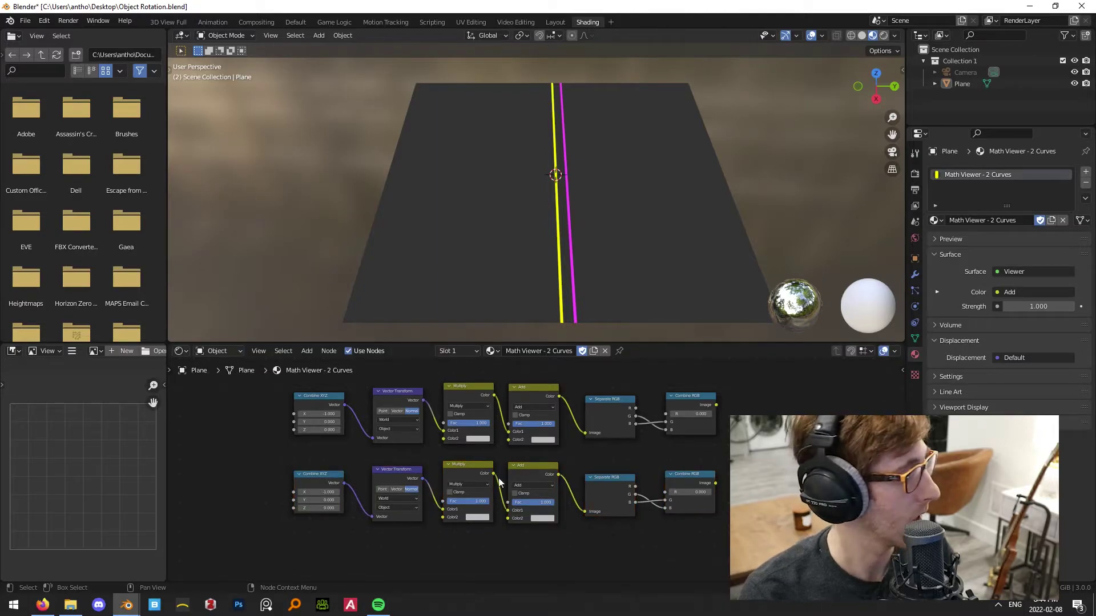
{"action": "left_click", "coordinate": [324, 509]}
{"action": "type", "text": "1"}
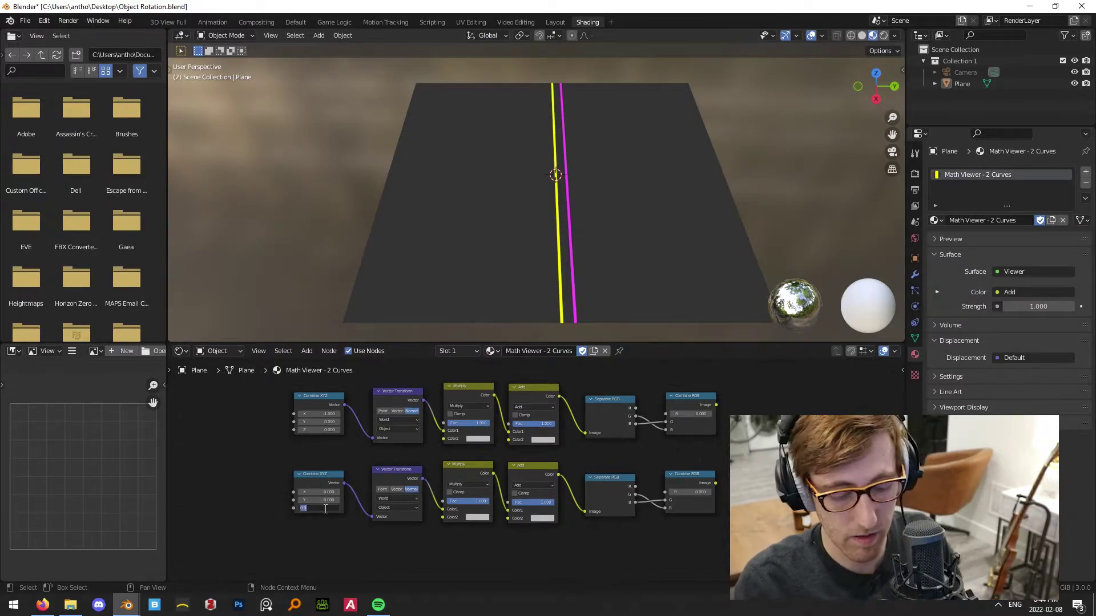
{"action": "type", "text": "-1"}
{"action": "key", "text": "Return"}
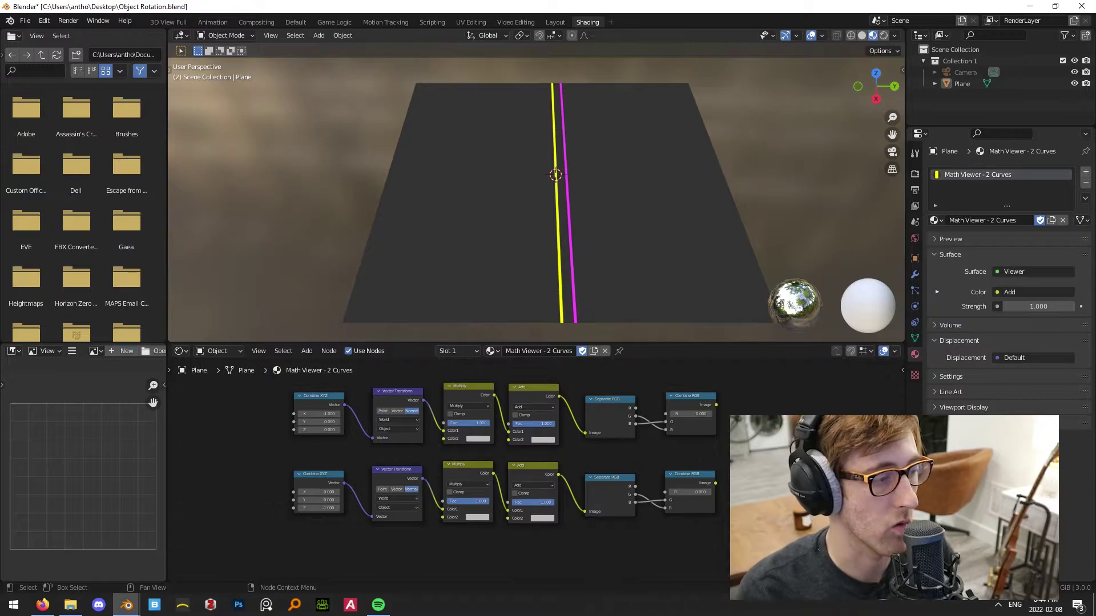
Delete the extra Combine RGB, place the remaining one between the chains, and link the lower Separate RGB.
{"action": "key", "text": "x"}
{"action": "key", "text": "g"}
{"action": "left_click", "coordinate": [687, 516]}
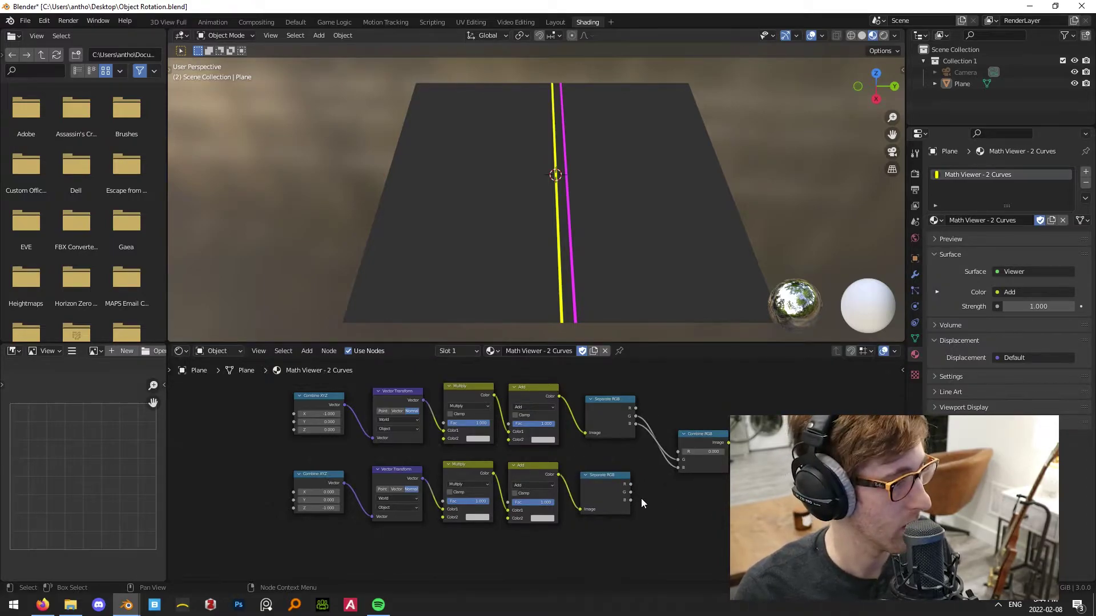
{"action": "left_click_drag", "start_coordinate": [631, 492], "coordinate": [728, 487]}
{"action": "scroll", "coordinate": [686, 437], "scroll_direction": "down", "scroll_amount": 2}
{"action": "scroll", "coordinate": [686, 437], "scroll_direction": "up", "scroll_amount": 1}
{"action": "middle_click_drag", "start_coordinate": [686, 437], "coordinate": [597, 457]}
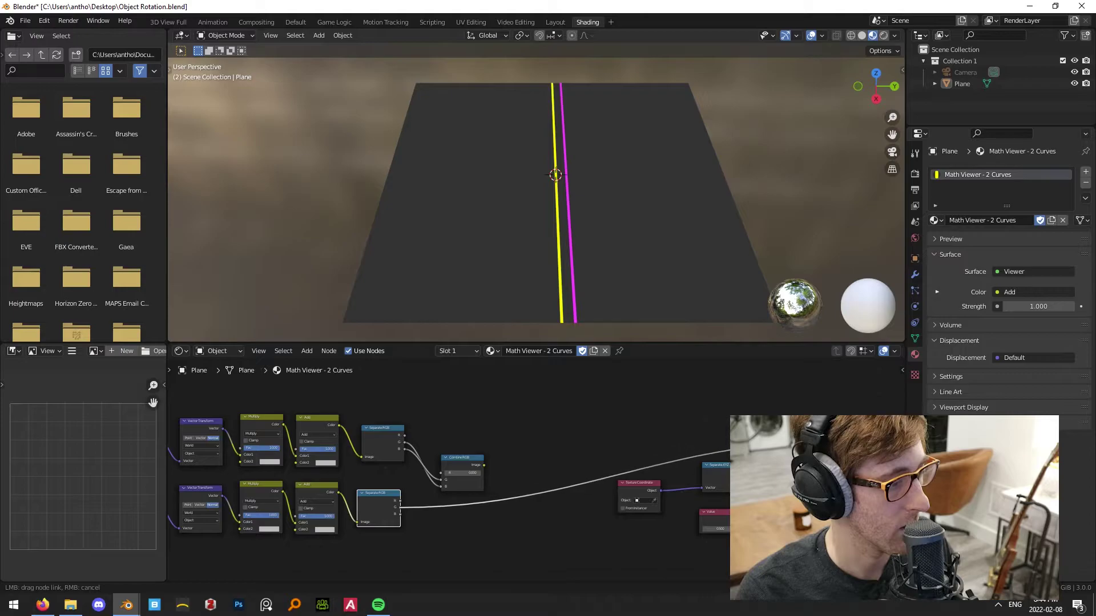
{"action": "left_click", "coordinate": [591, 222]}
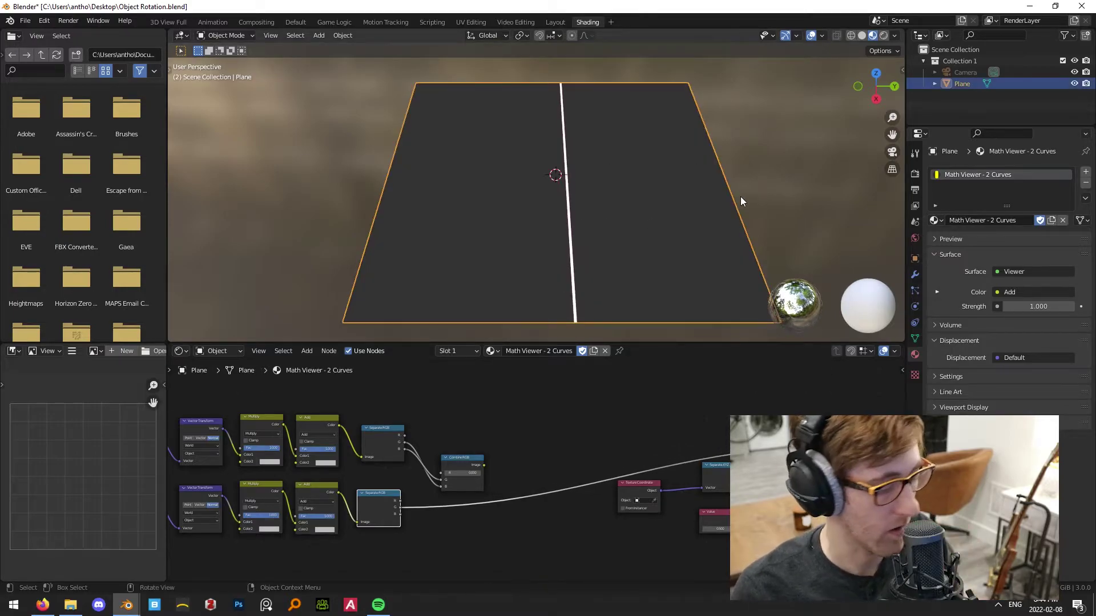
Test-rotate the plane around global X, cancel, and deselect it.
{"action": "key", "text": "r"}
{"action": "key", "text": "x"}
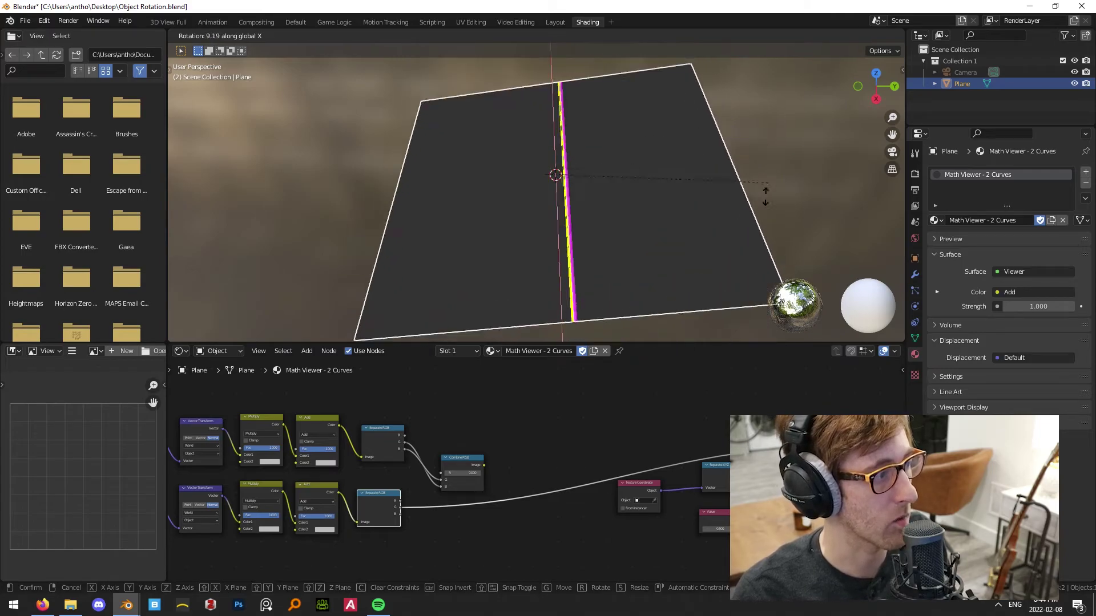
{"action": "key", "text": "Escape"}
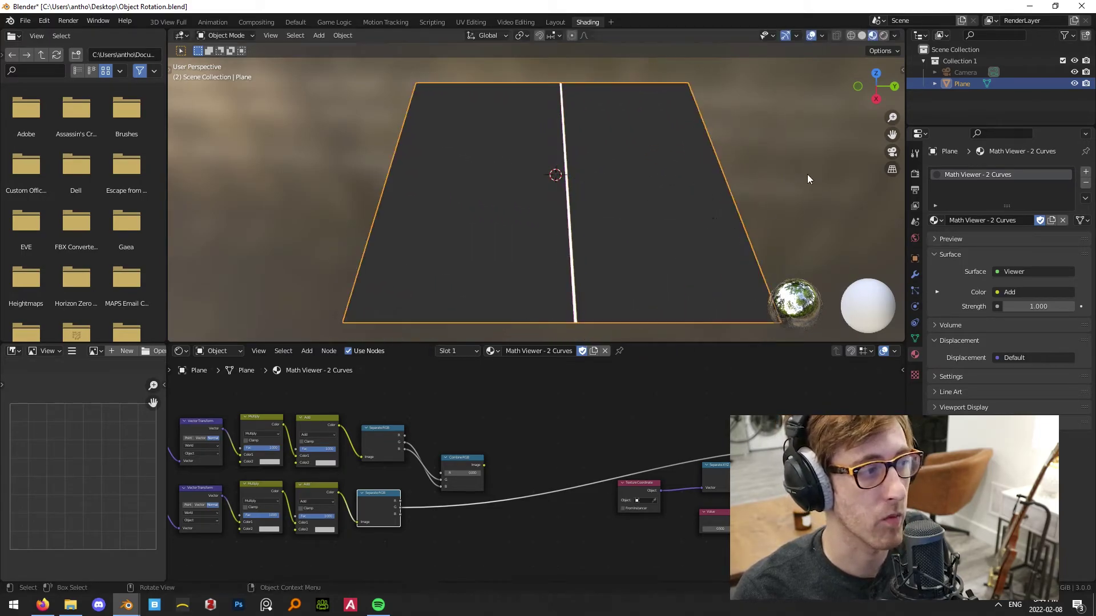
{"action": "key", "text": "alt+a"}
Link the lower Separate RGB's G output into Combine RGB's R and line up the nodes.
{"action": "middle_click_drag", "start_coordinate": [402, 508], "coordinate": [428, 485]}
{"action": "left_click_drag", "start_coordinate": [427, 485], "coordinate": [466, 450]}
{"action": "middle_click_drag", "start_coordinate": [370, 490], "coordinate": [505, 498]}
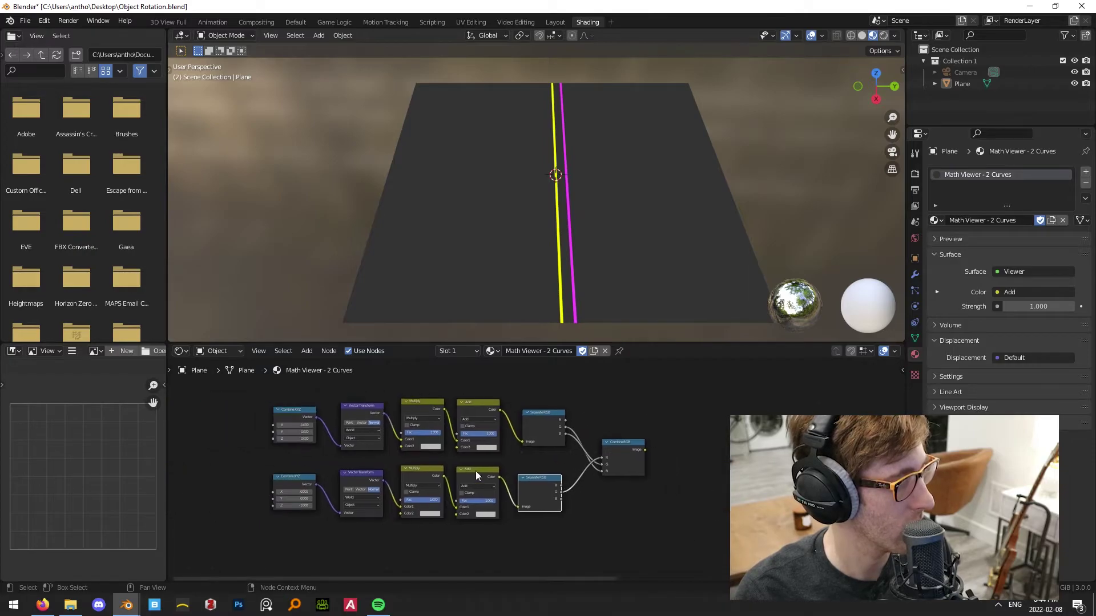
{"action": "left_click_drag", "start_coordinate": [549, 415], "coordinate": [544, 414]}
{"action": "left_click_drag", "start_coordinate": [636, 452], "coordinate": [629, 455]}
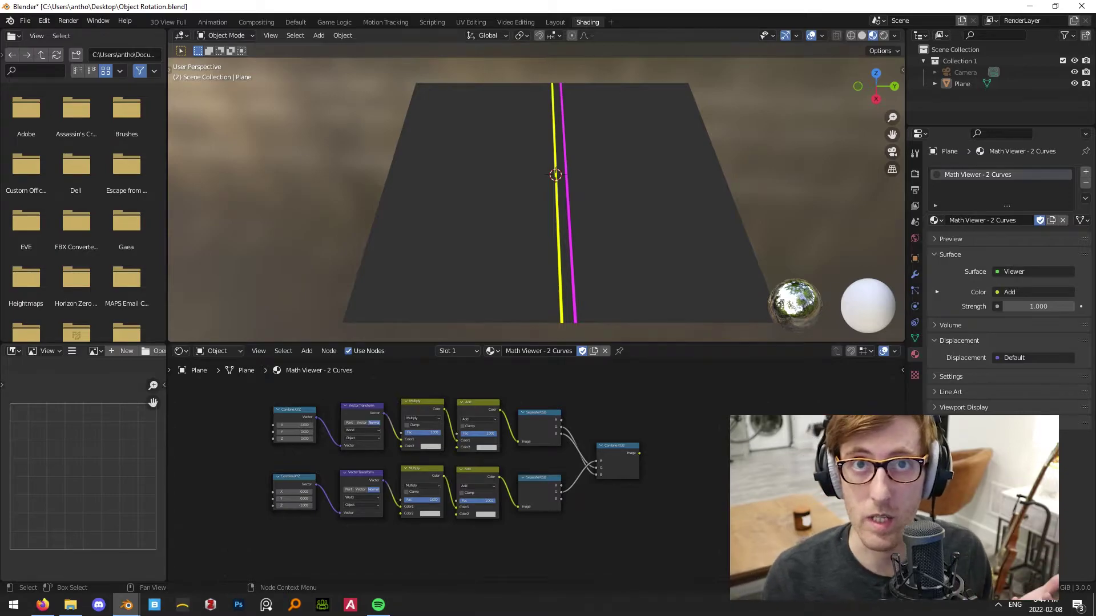
{"action": "left_click_drag", "start_coordinate": [643, 454], "coordinate": [741, 438]}
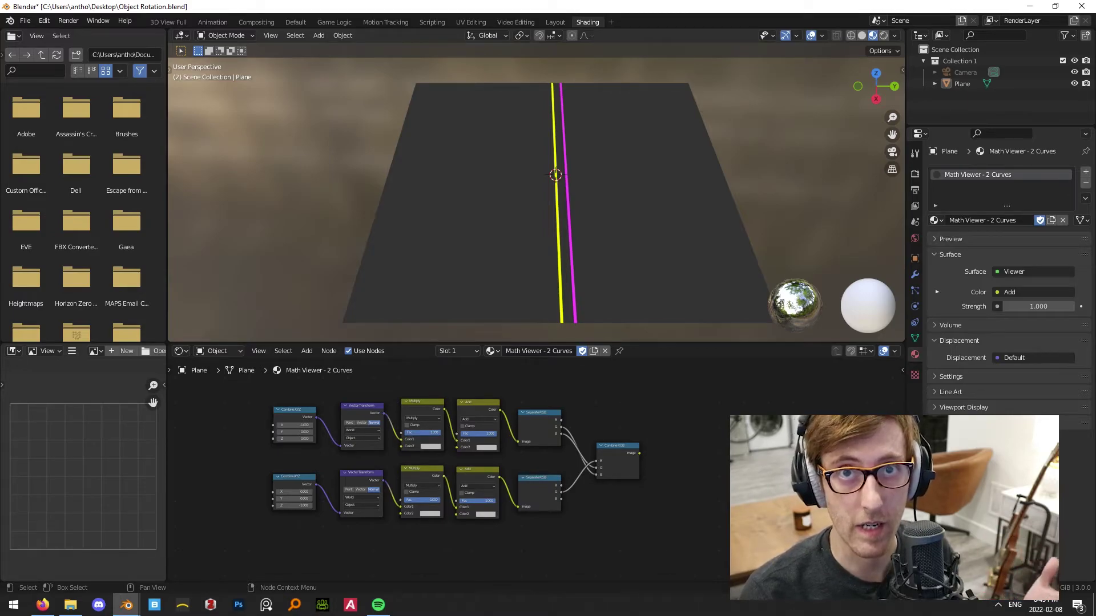
{"action": "scroll", "coordinate": [699, 447], "scroll_direction": "down", "scroll_amount": 1}
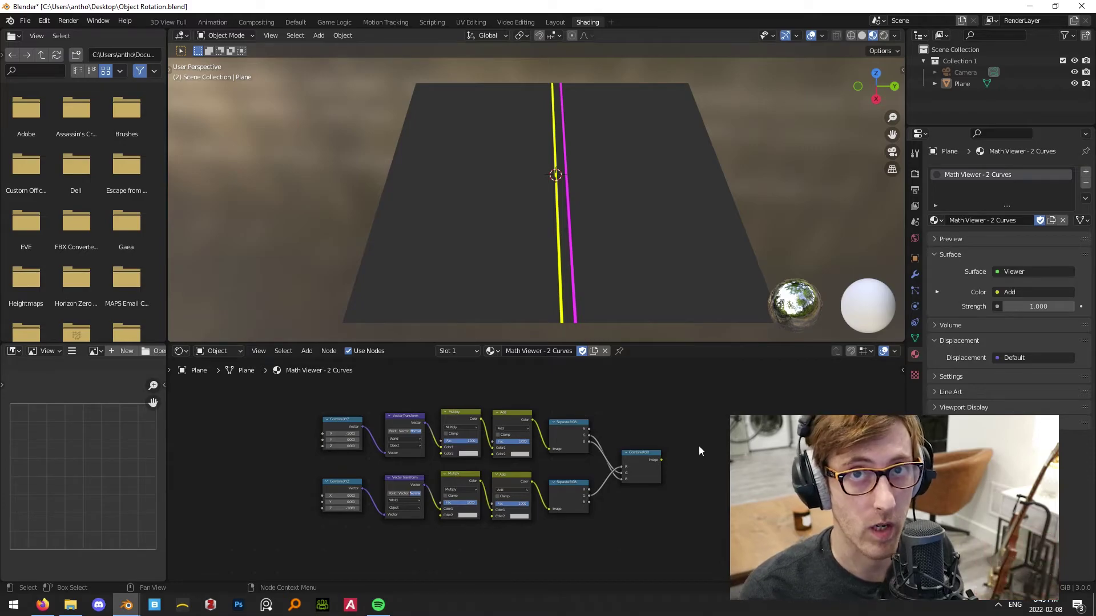
Box-select all the colour-math nodes and group them into a node group.
{"action": "key", "text": "b"}
{"action": "left_click_drag", "start_coordinate": [281, 399], "coordinate": [669, 538]}
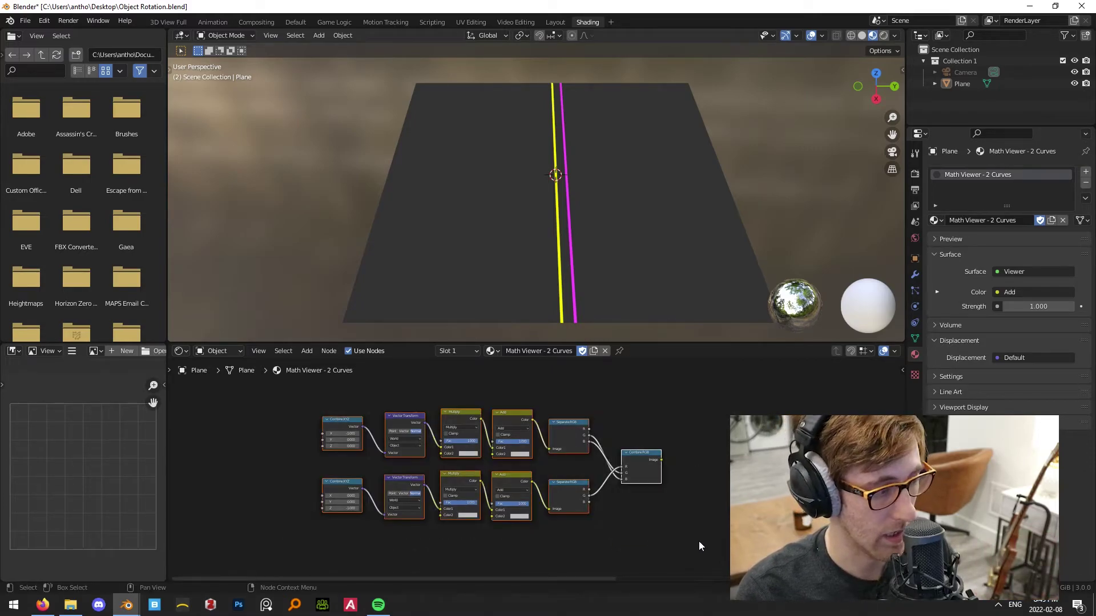
{"action": "right_click", "coordinate": [652, 468]}
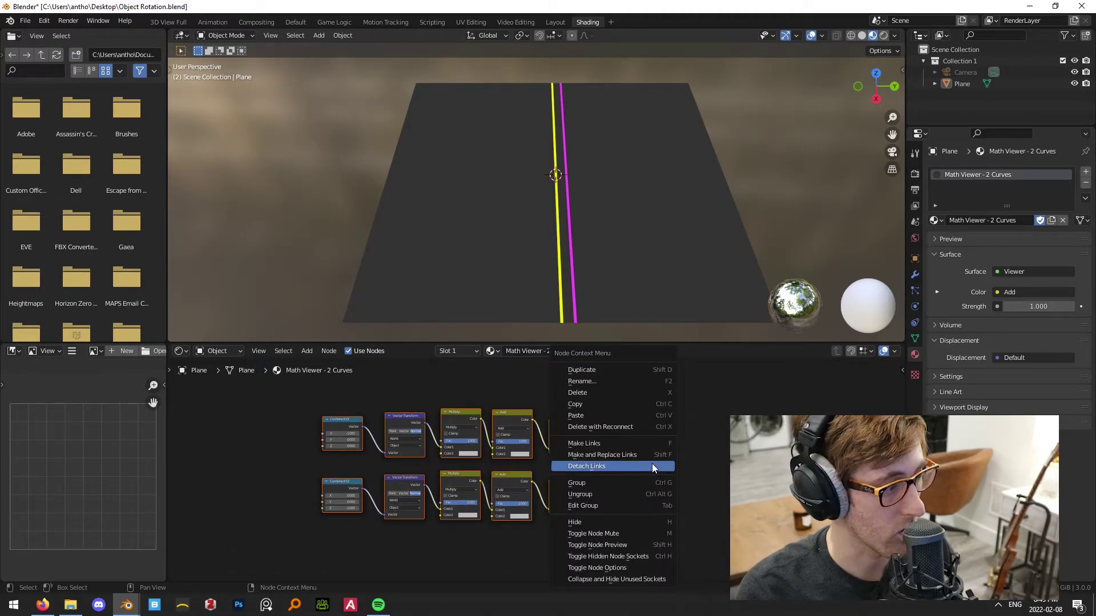
{"action": "left_click", "coordinate": [616, 484]}
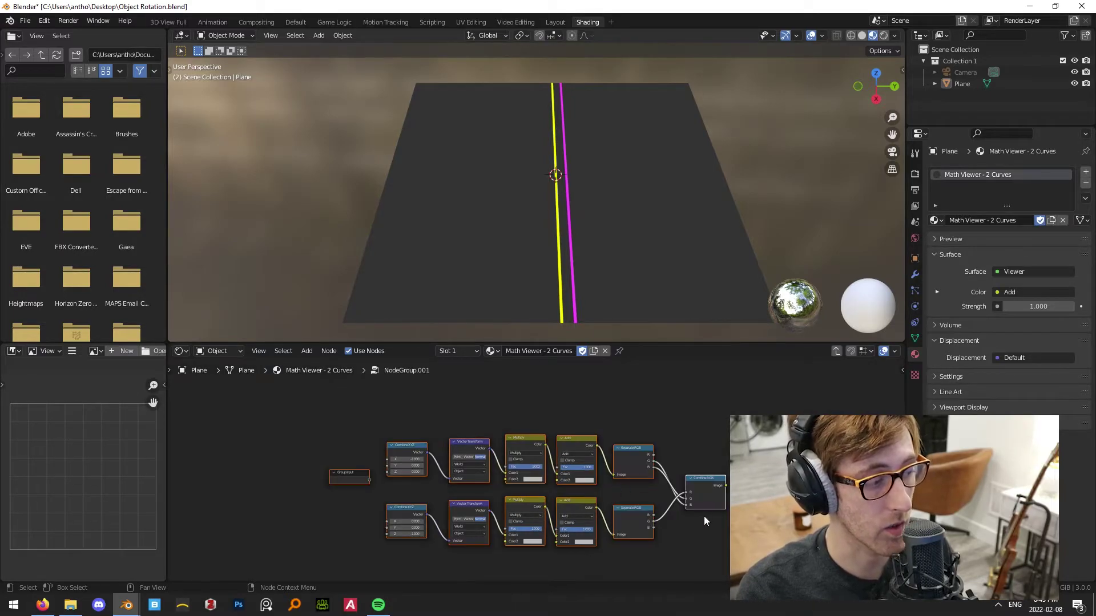
Delete the unused Group Input node and link Combine RGB's Image to the Group Output.
{"action": "middle_click_drag", "start_coordinate": [450, 489], "coordinate": [416, 464]}
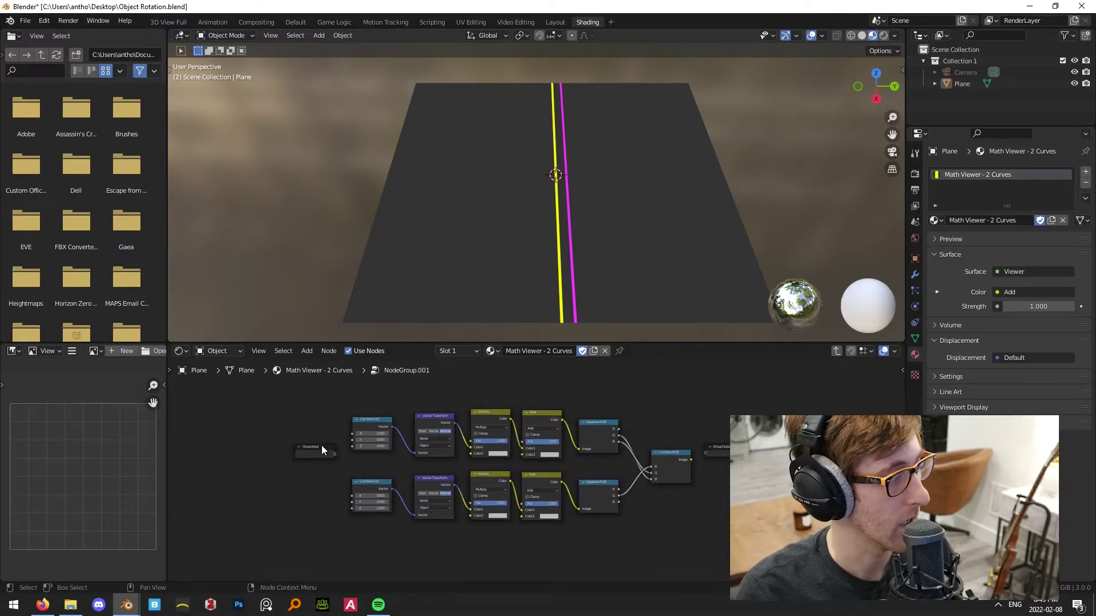
{"action": "key", "text": "Delete"}
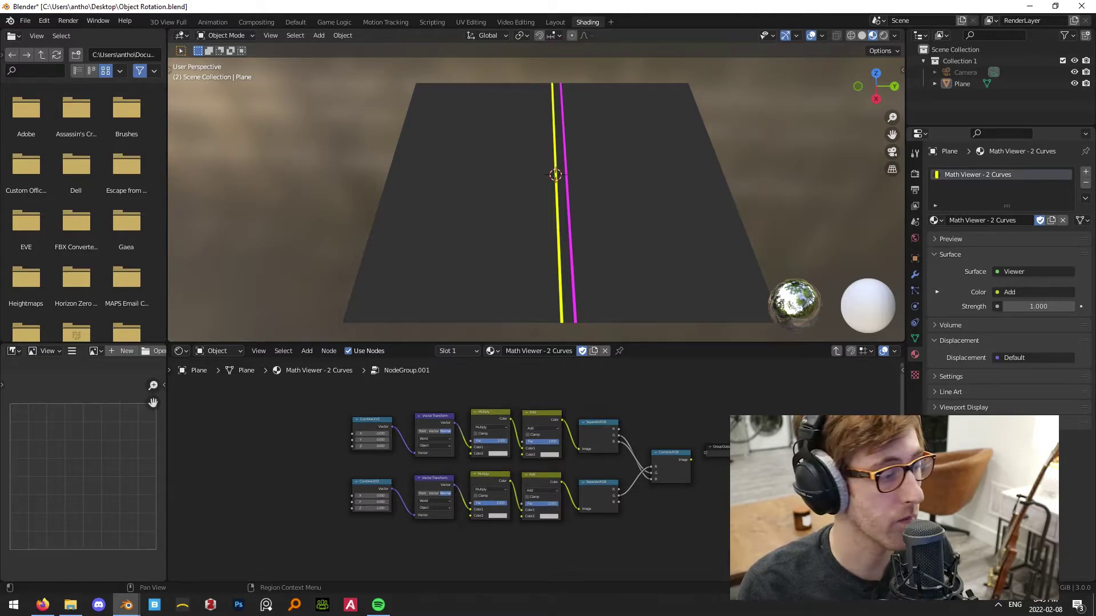
{"action": "middle_click_drag", "start_coordinate": [721, 402], "coordinate": [671, 391]}
{"action": "scroll", "coordinate": [671, 391], "scroll_direction": "up", "scroll_amount": 3}
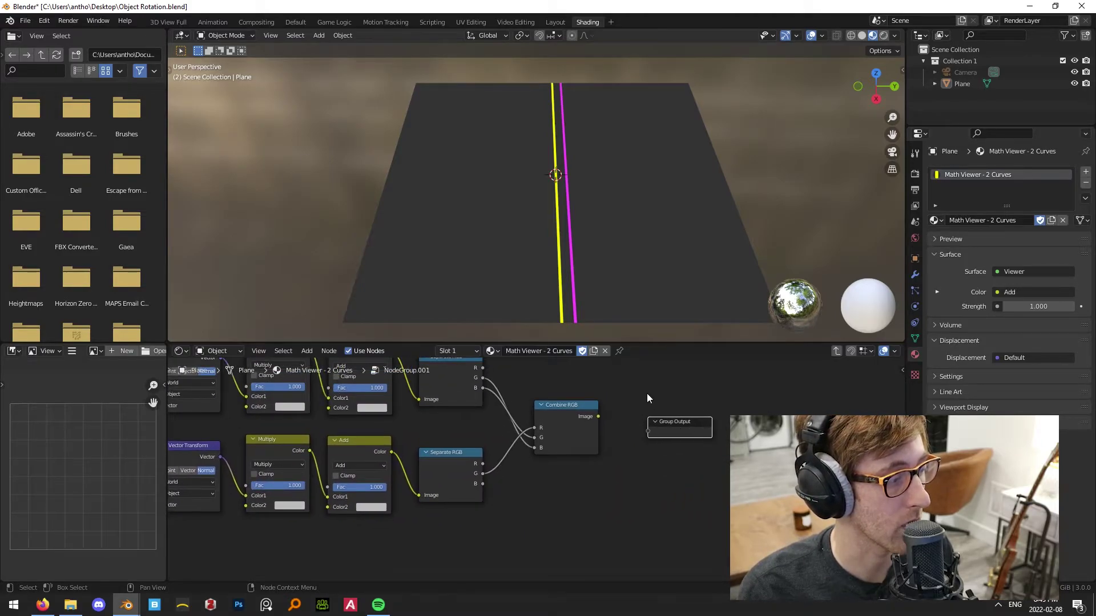
{"action": "left_click_drag", "start_coordinate": [598, 416], "coordinate": [705, 410]}
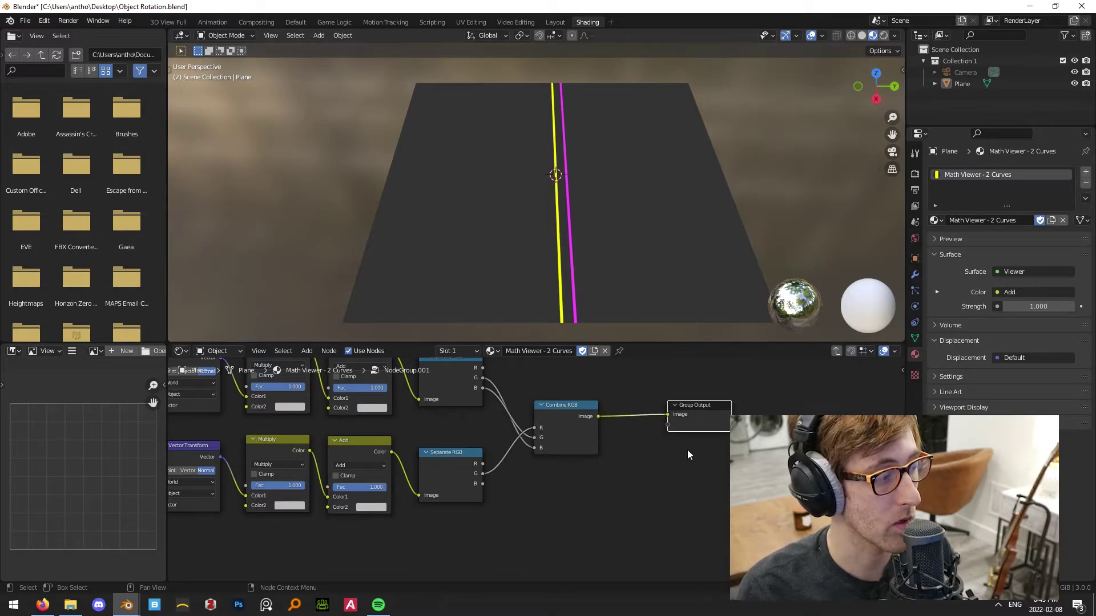
{"action": "middle_click_drag", "start_coordinate": [710, 454], "coordinate": [717, 464]}
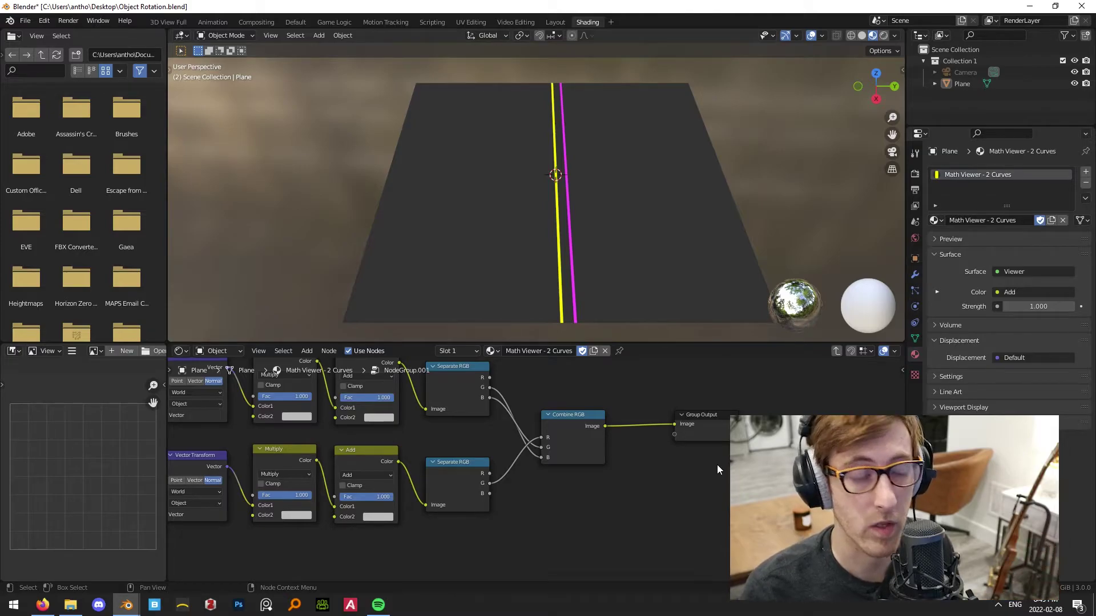
{"action": "middle_click_drag", "start_coordinate": [638, 436], "coordinate": [632, 407]}
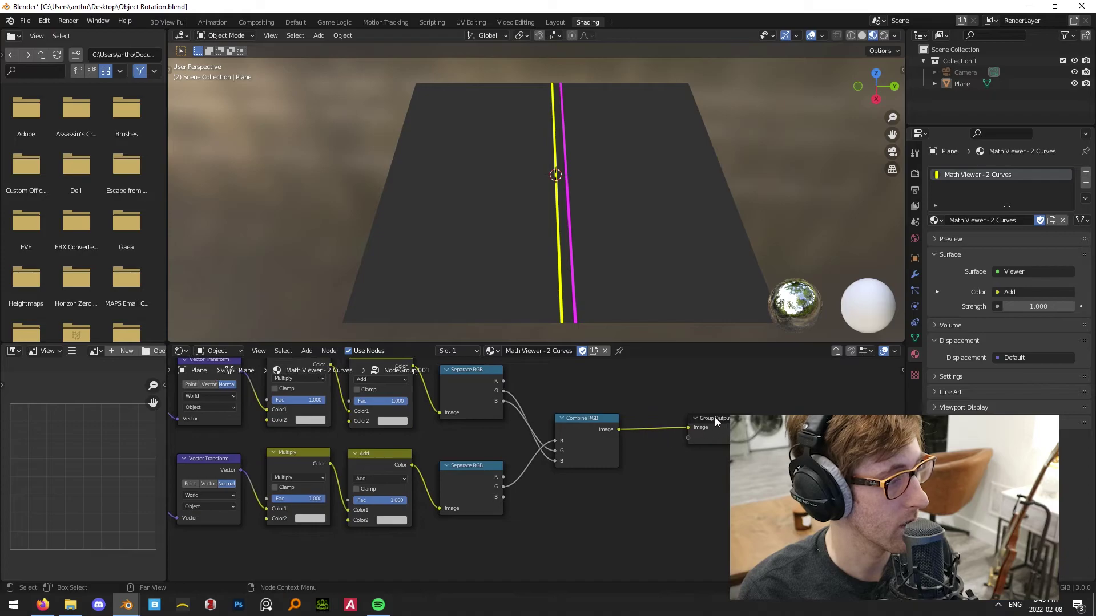
{"action": "middle_click_drag", "start_coordinate": [725, 390], "coordinate": [647, 401]}
Add a Separate RGB node fed by Combine RGB, routing its R, G, B outputs to the Group Output.
{"action": "key", "text": "shift+a"}
{"action": "left_click", "coordinate": [647, 398]}
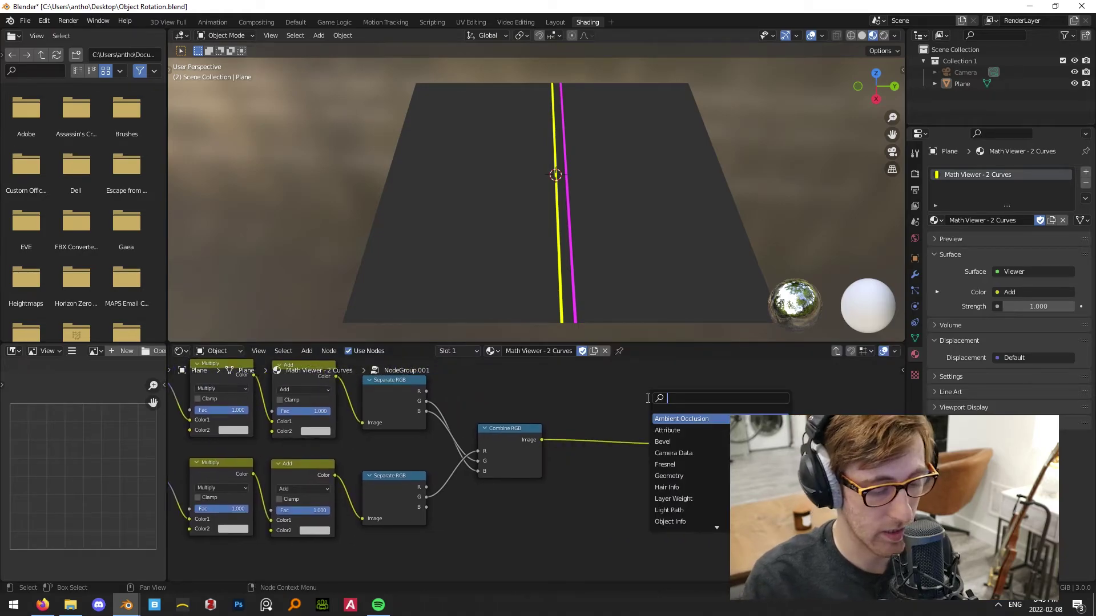
{"action": "type", "text": "separa"}
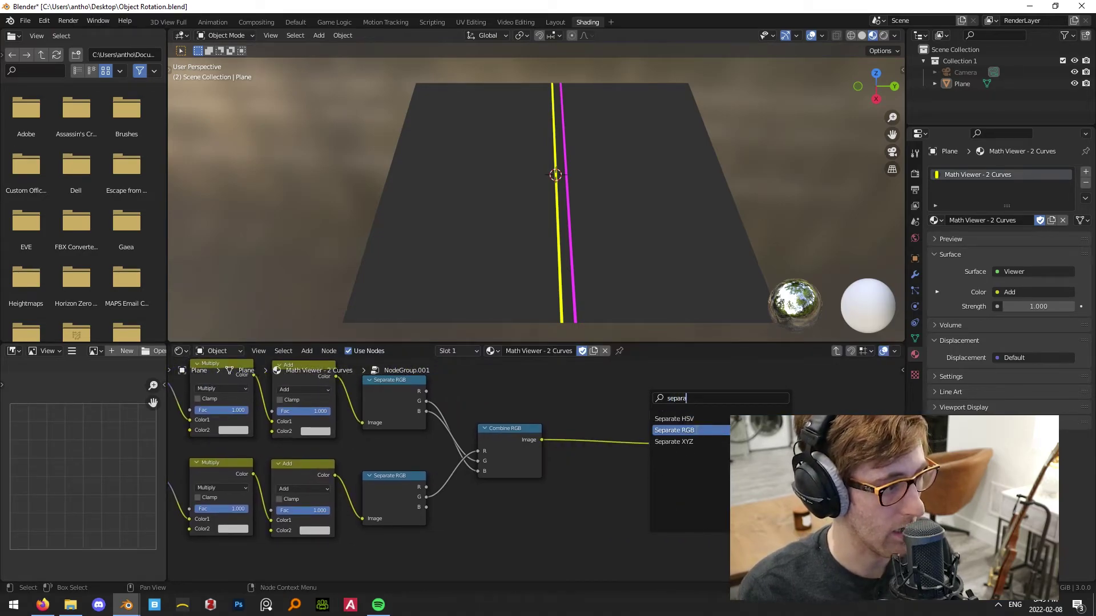
{"action": "key", "text": "Return"}
{"action": "left_click", "coordinate": [563, 437]}
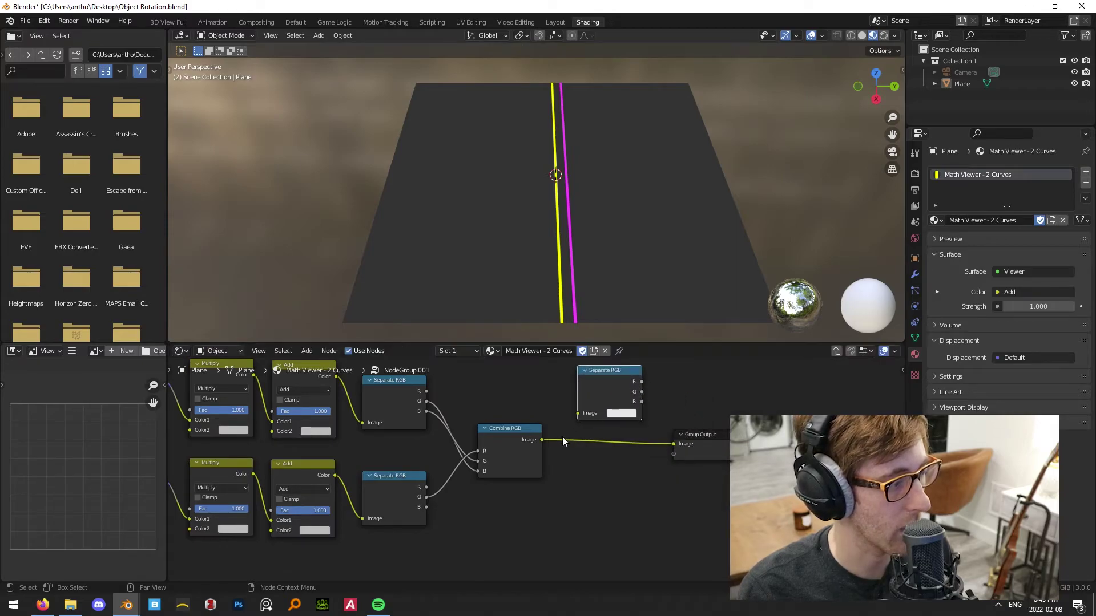
{"action": "left_click_drag", "start_coordinate": [541, 440], "coordinate": [579, 413]}
{"action": "middle_click_drag", "start_coordinate": [700, 450], "coordinate": [657, 450]}
{"action": "left_click_drag", "start_coordinate": [657, 439], "coordinate": [649, 492]}
{"action": "scroll", "coordinate": [711, 391], "scroll_direction": "down", "scroll_amount": 2}
{"action": "left_click_drag", "start_coordinate": [625, 457], "coordinate": [657, 458]}
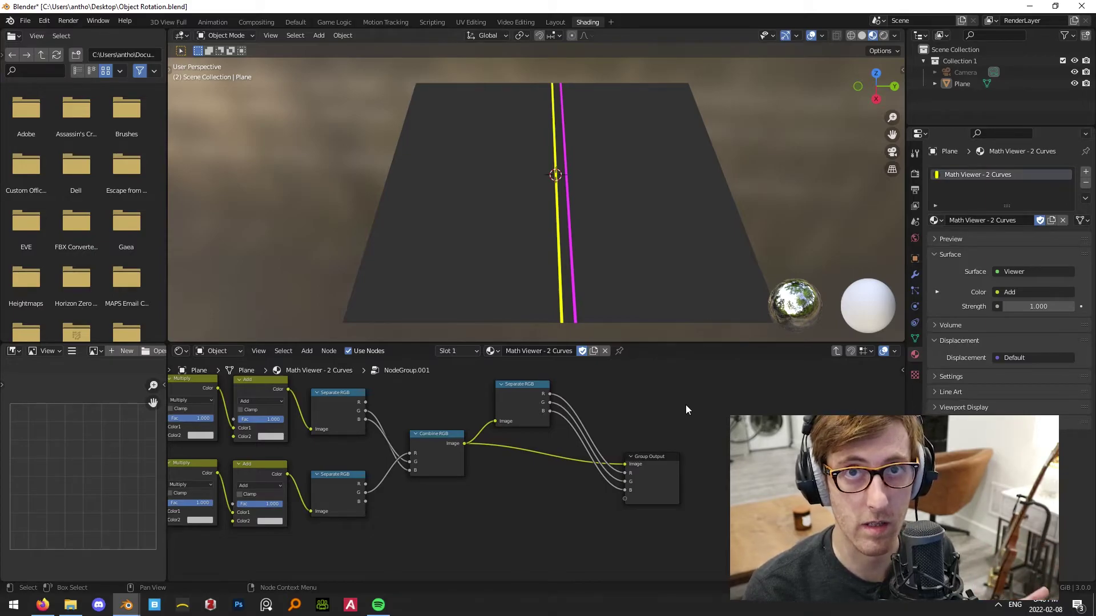
Exit the group and label the group node 'CGKrab Object Rotation'.
{"action": "key", "text": "Tab"}
{"action": "key", "text": "F2"}
{"action": "type", "text": "CGKrab Object Rotation"}
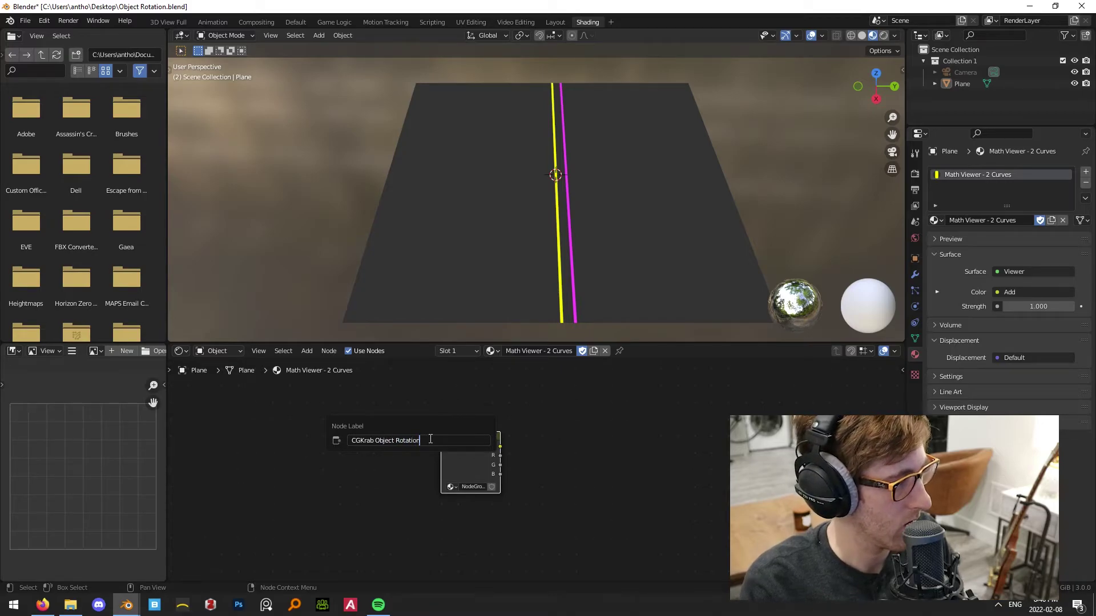
{"action": "key", "text": "Return"}
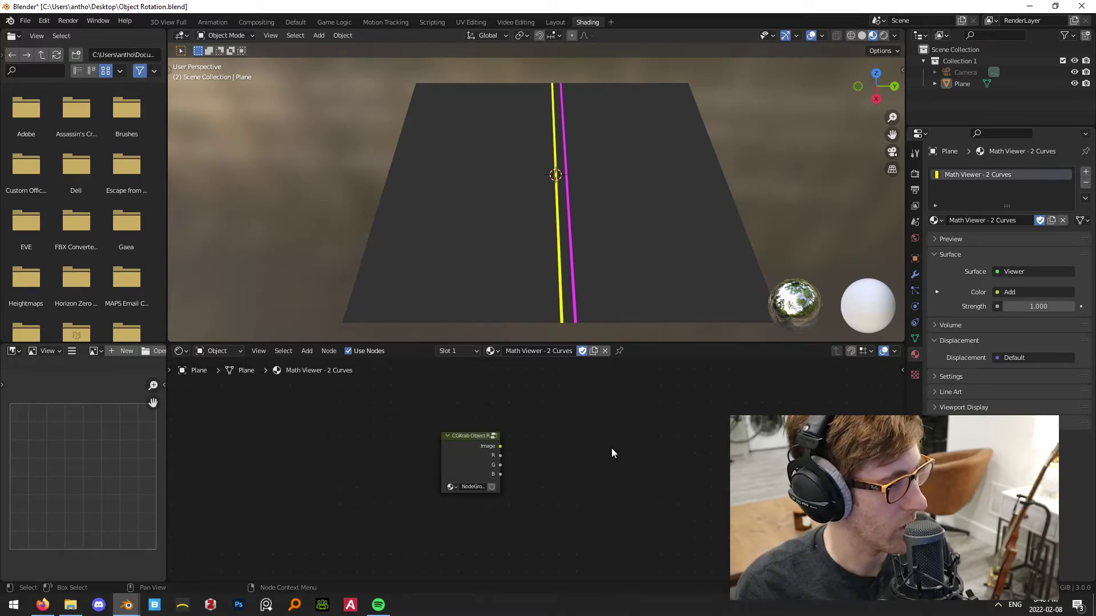
{"action": "scroll", "coordinate": [564, 455], "scroll_direction": "up", "scroll_amount": 2}
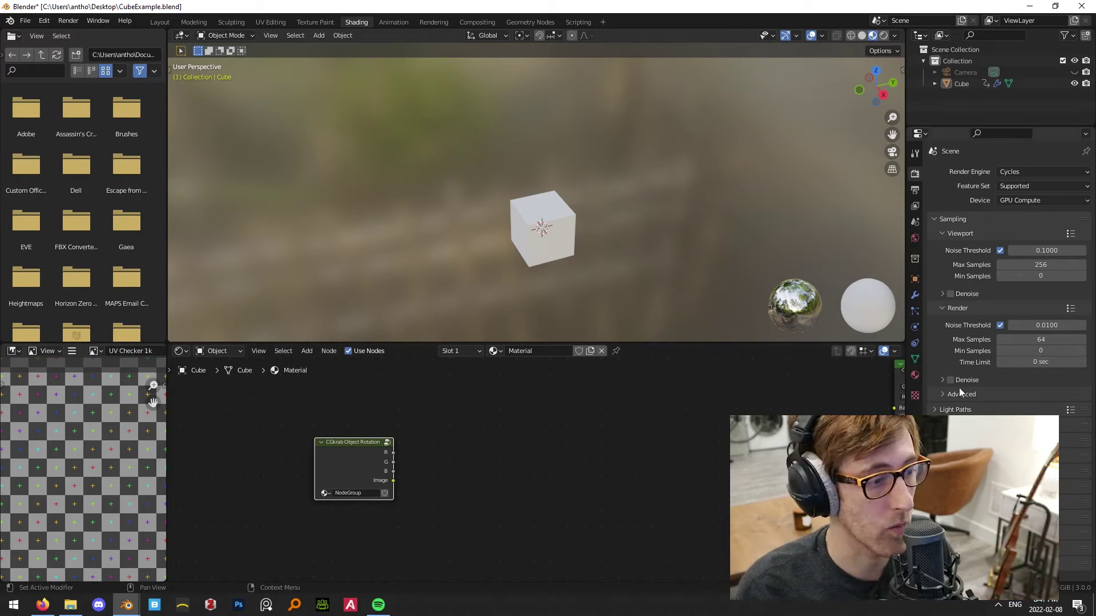
Remove the cube's old material and create a new one named 'Rotation Based Color'.
{"action": "left_click", "coordinate": [914, 375]}
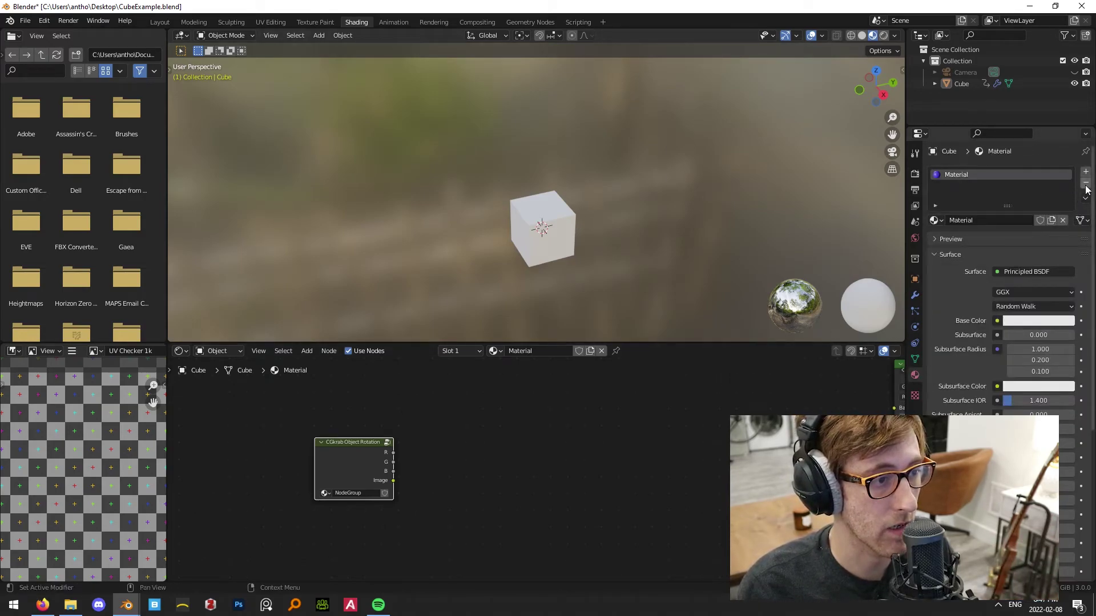
{"action": "left_click", "coordinate": [1085, 183]}
{"action": "left_click", "coordinate": [1026, 221]}
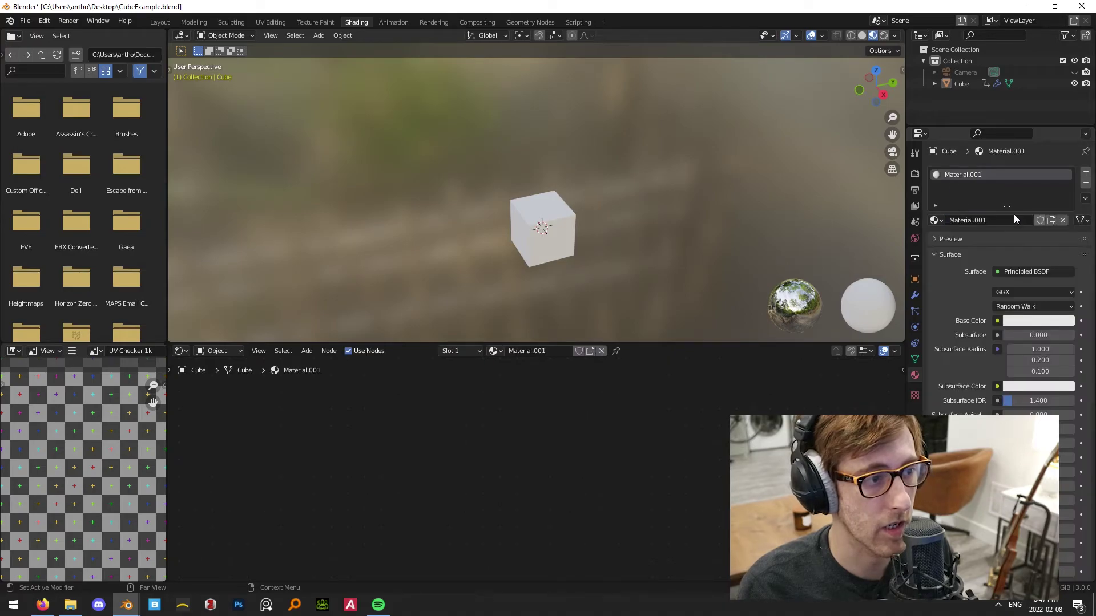
{"action": "double_click", "coordinate": [967, 174]}
{"action": "type", "text": "Ro"}
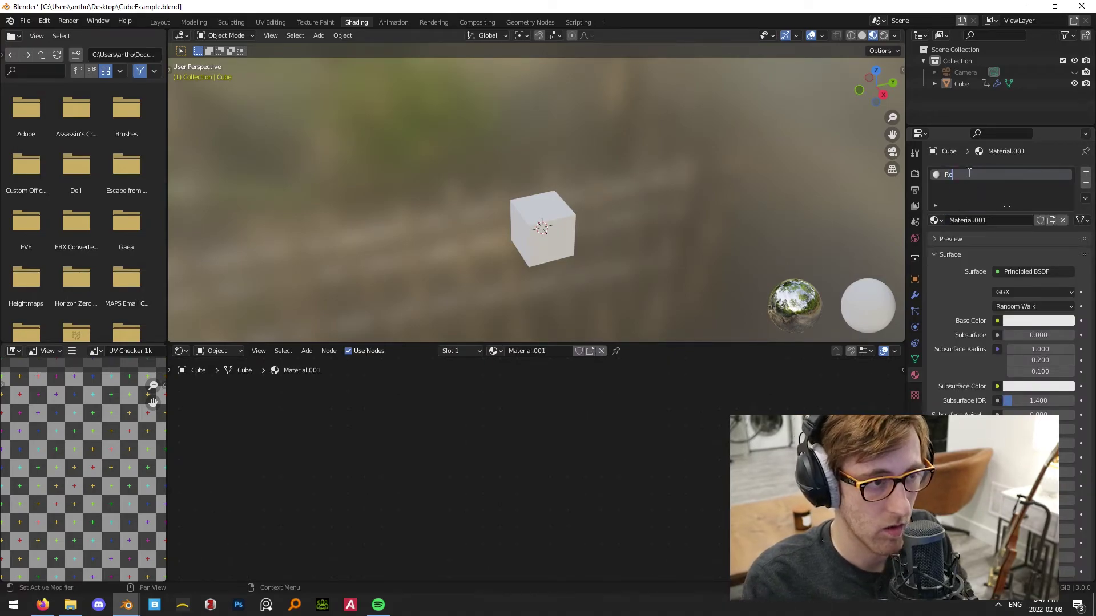
{"action": "type", "text": "tation"}
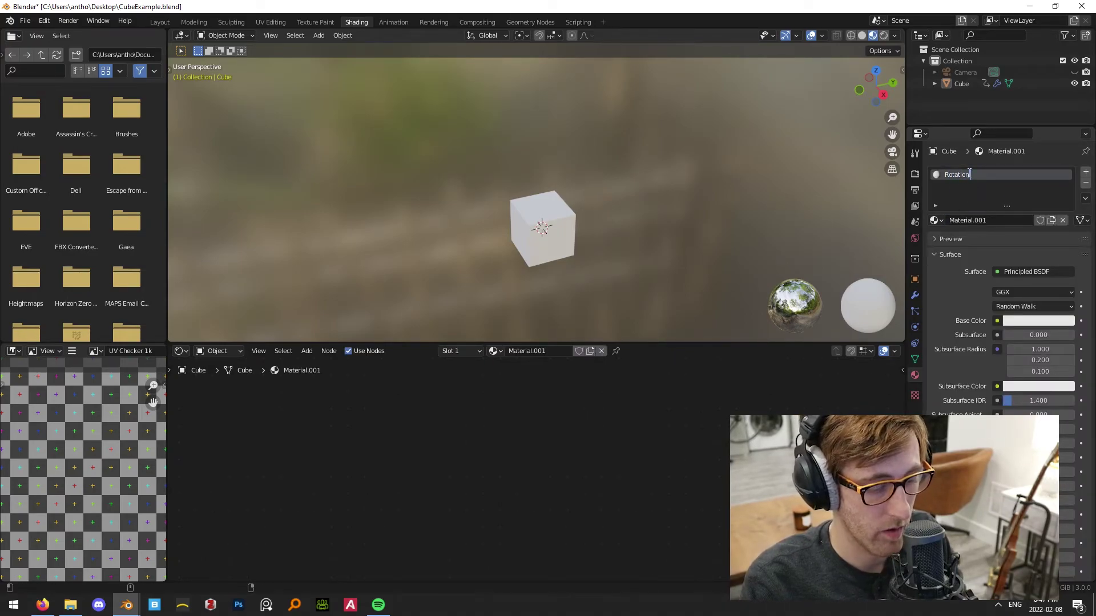
{"action": "type", "text": " Based Color"}
{"action": "key", "text": "Return"}
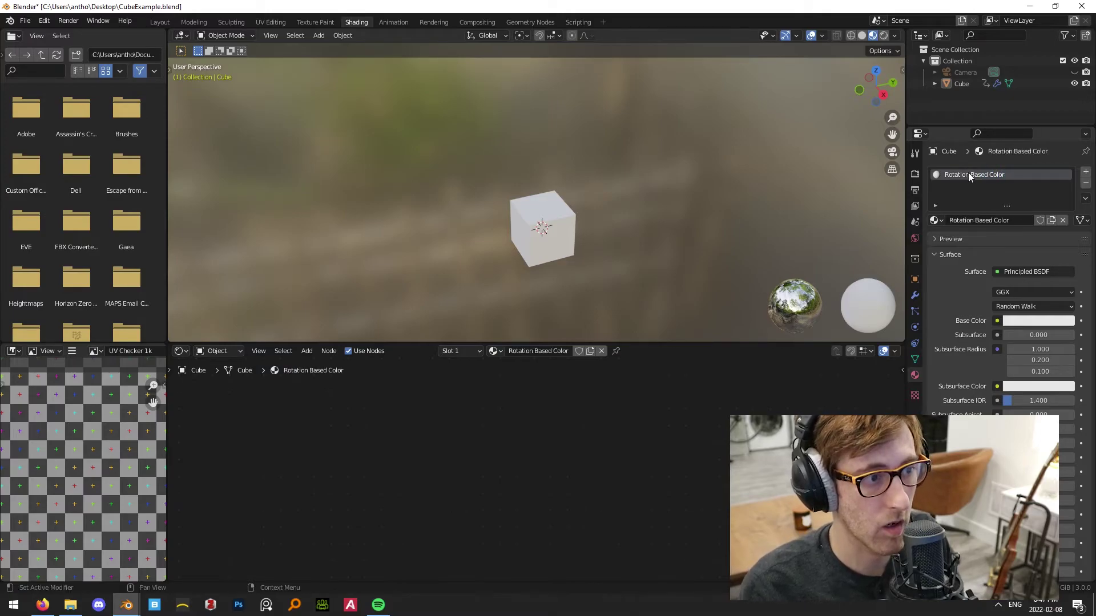
{"action": "key", "text": "Home"}
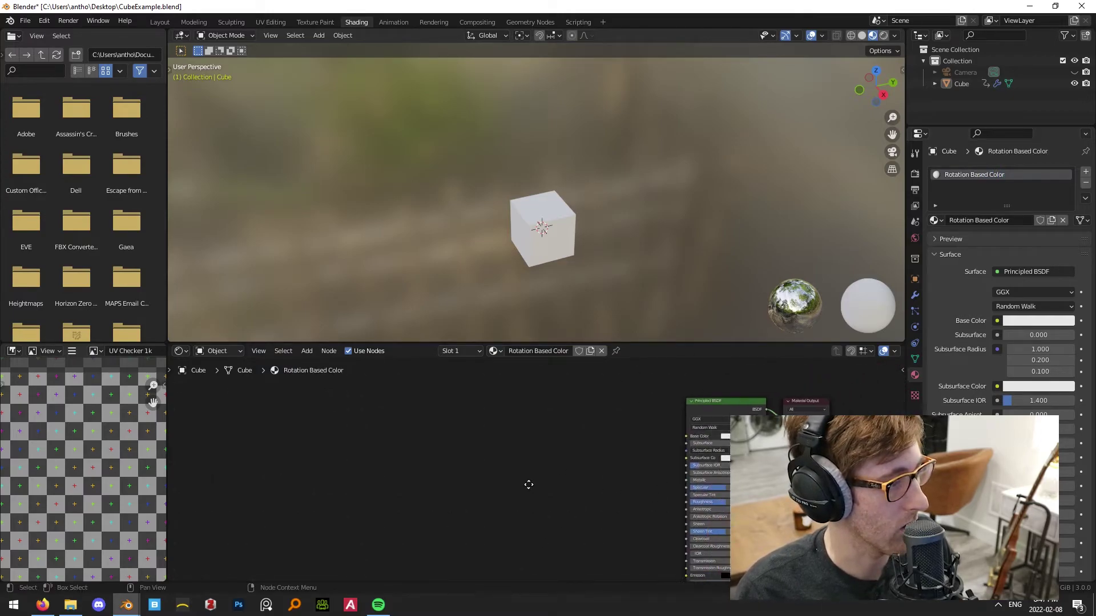
{"action": "key", "text": "shift+a"}
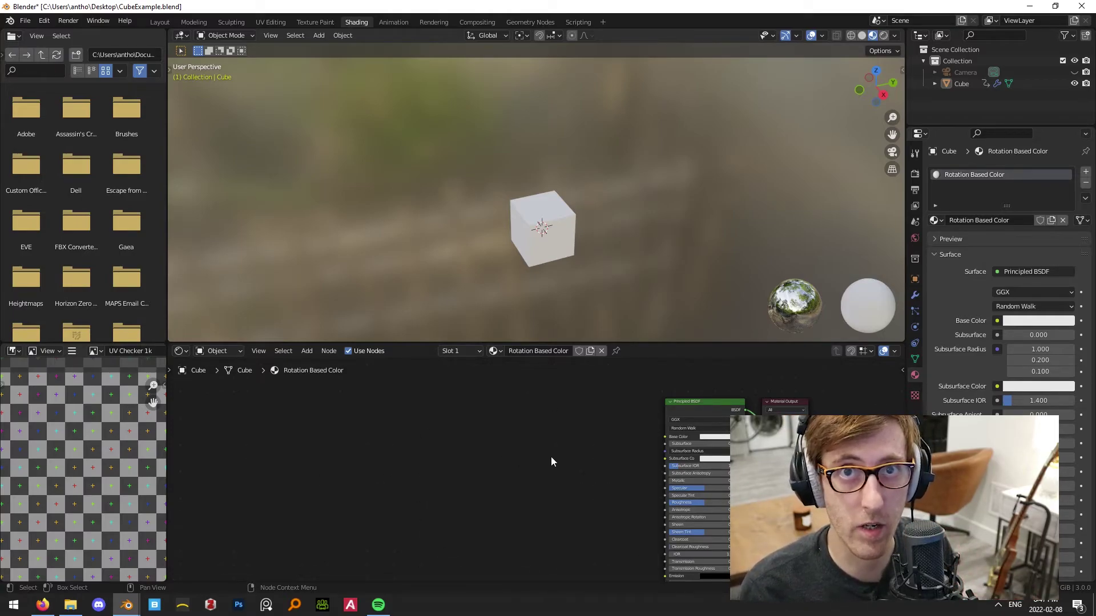
Link NodeGroup.001 from the NodeTree folder of Object Rotation.blend into this file.
{"action": "left_click", "coordinate": [21, 20]}
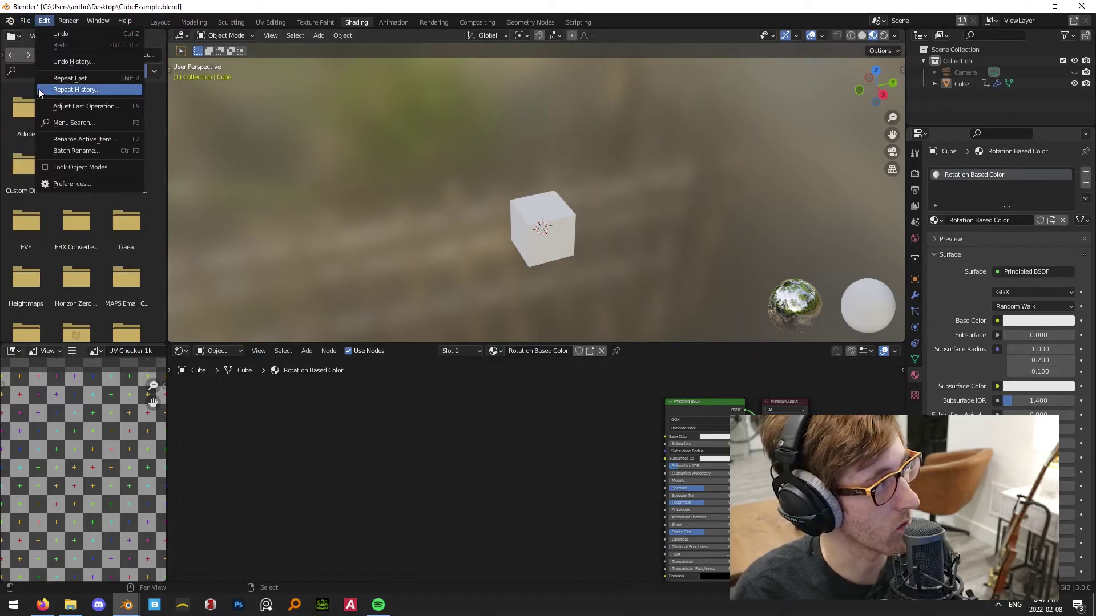
{"action": "left_click", "coordinate": [26, 21]}
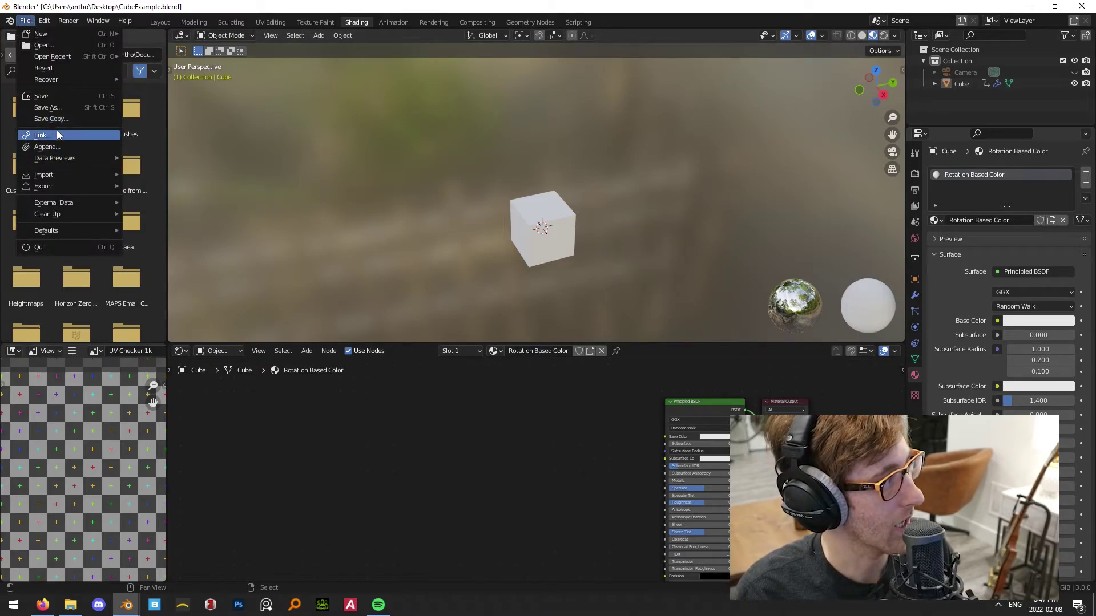
{"action": "left_click", "coordinate": [54, 147]}
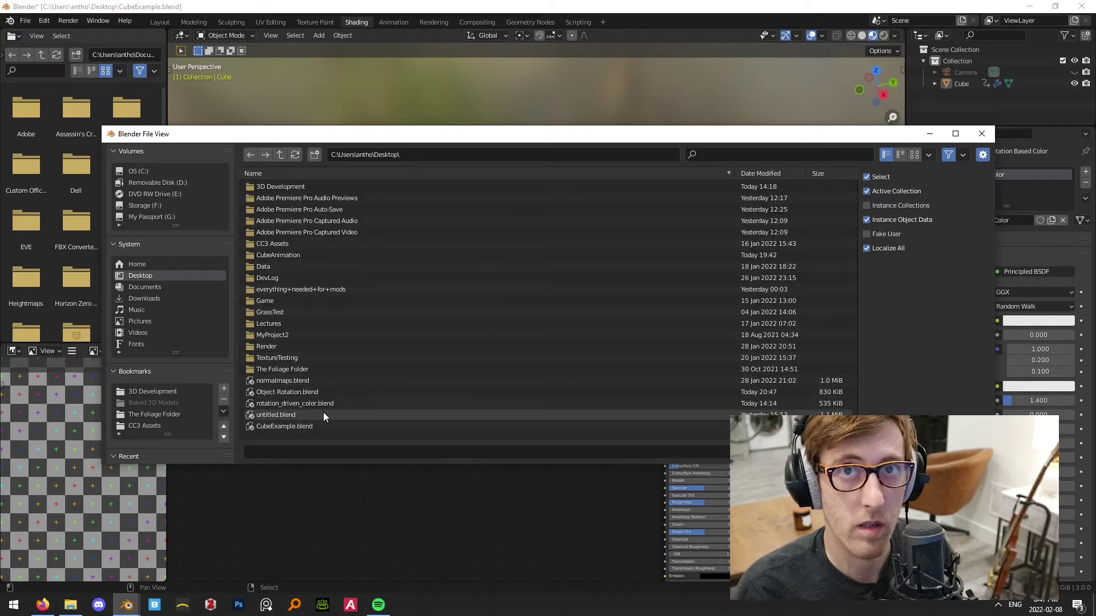
{"action": "left_click", "coordinate": [301, 392]}
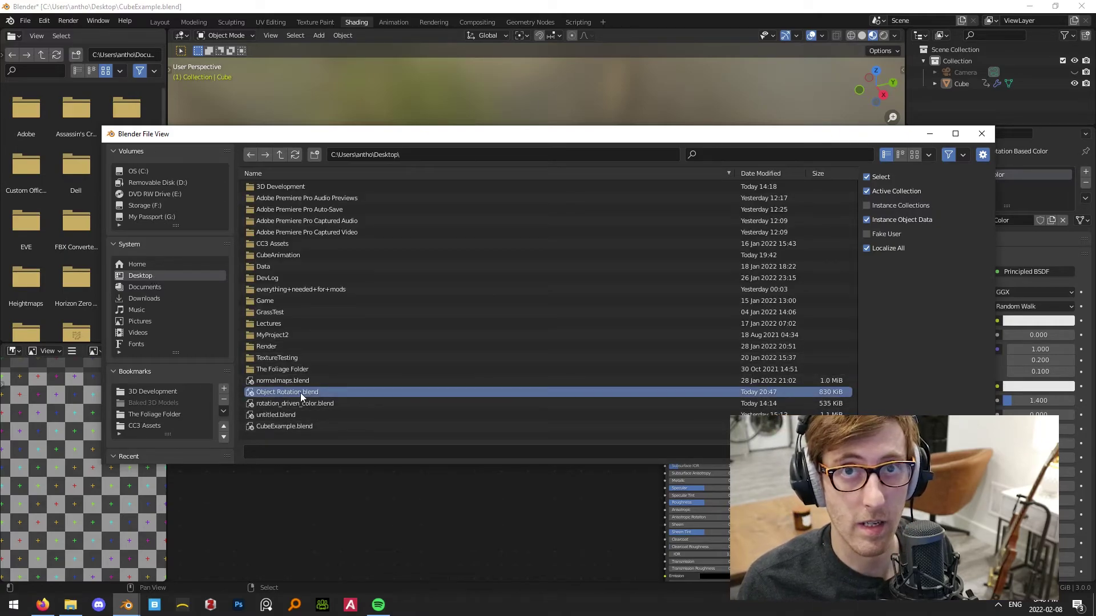
{"action": "double_click", "coordinate": [300, 392]}
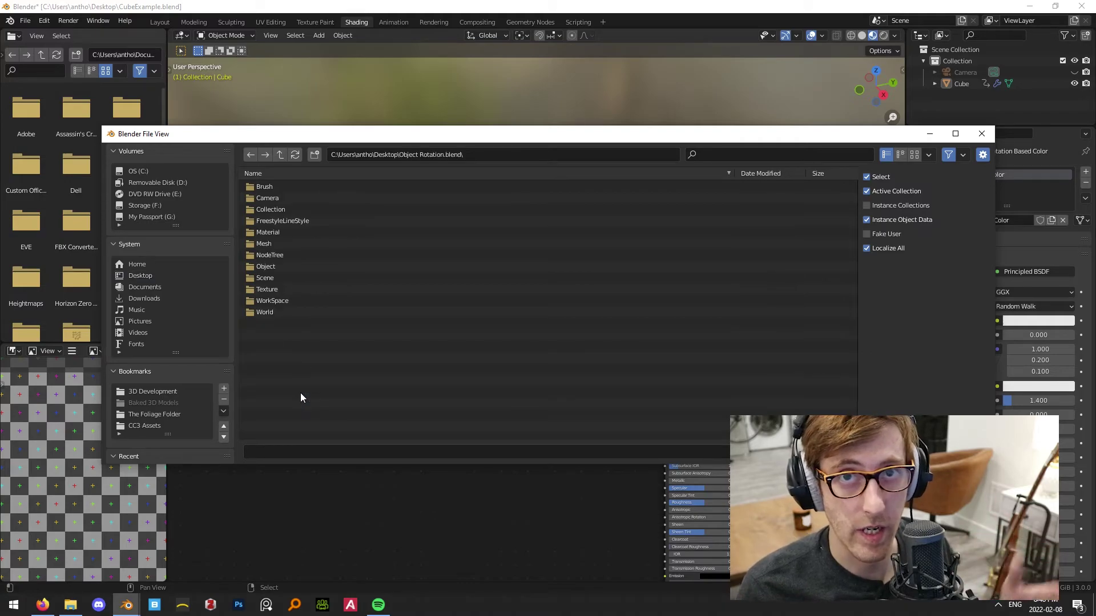
{"action": "double_click", "coordinate": [272, 255]}
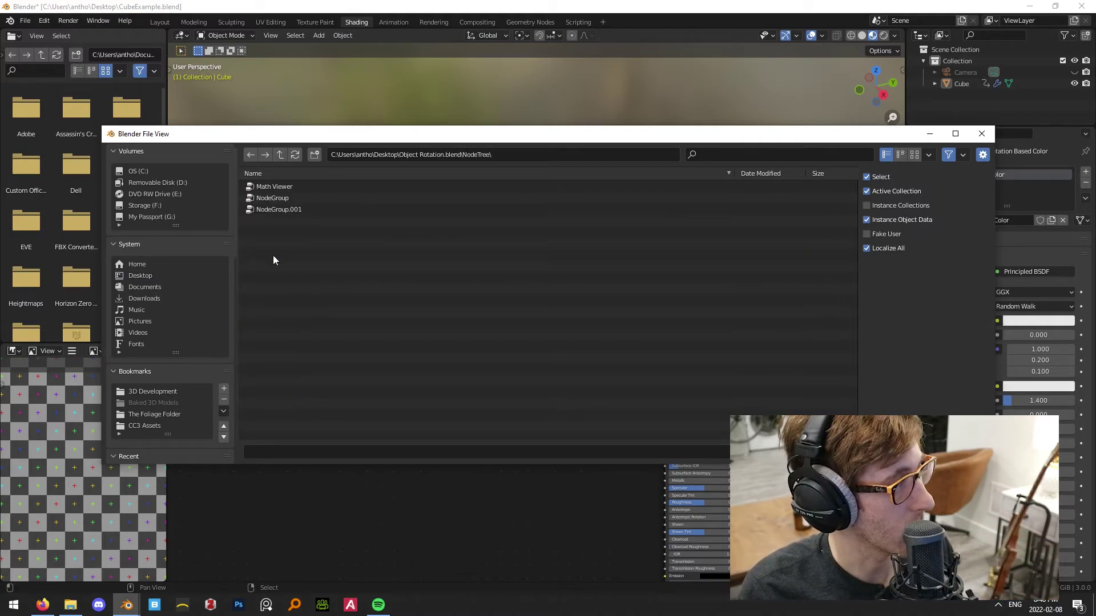
{"action": "double_click", "coordinate": [294, 209]}
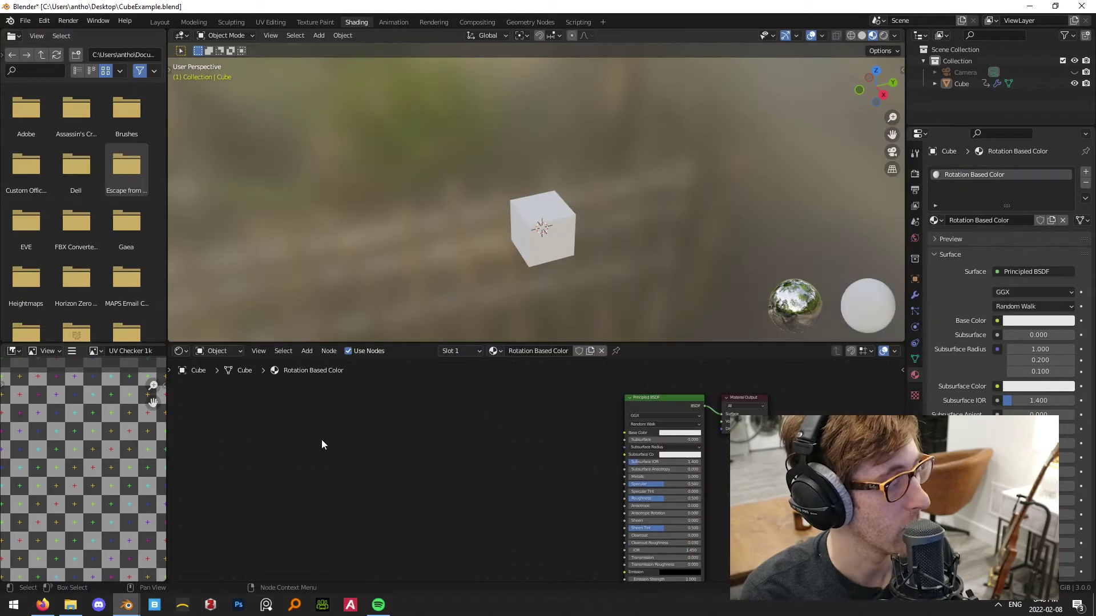
Place the linked NodeGroup node in the material and inspect its contents.
{"action": "key", "text": "shift+a"}
{"action": "mouse_move", "coordinate": [305, 557]}
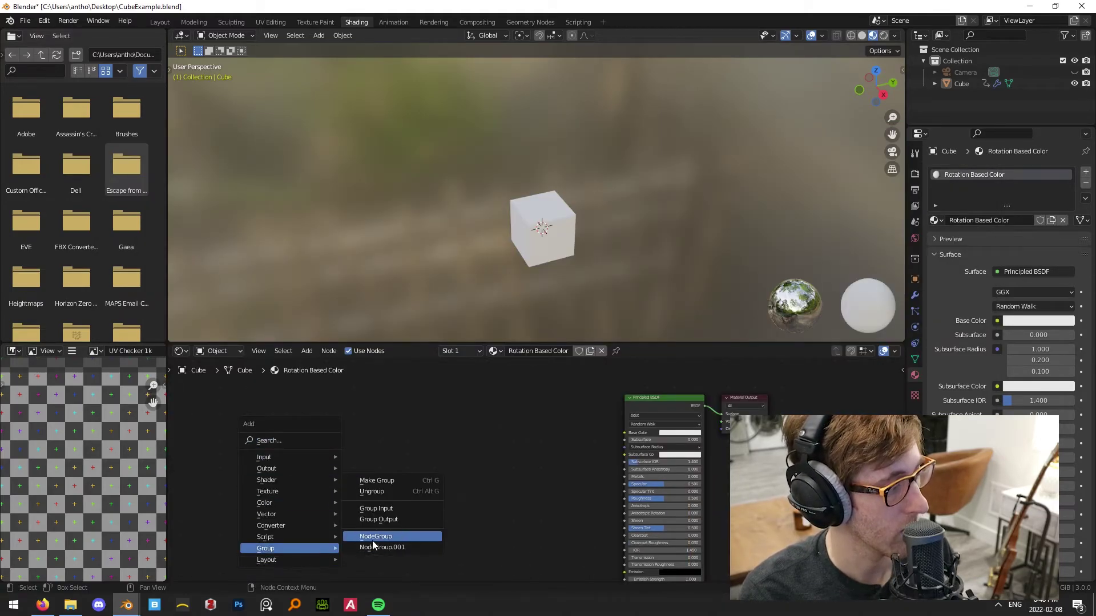
{"action": "left_click", "coordinate": [372, 537]}
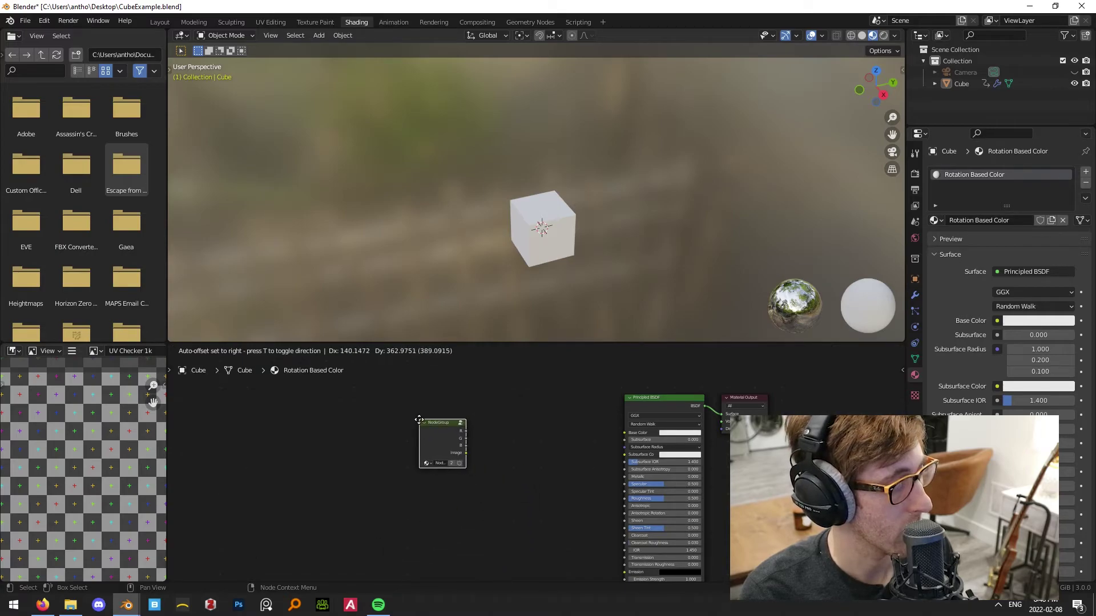
{"action": "left_click", "coordinate": [433, 432]}
{"action": "scroll", "coordinate": [572, 464], "scroll_direction": "up", "scroll_amount": 2}
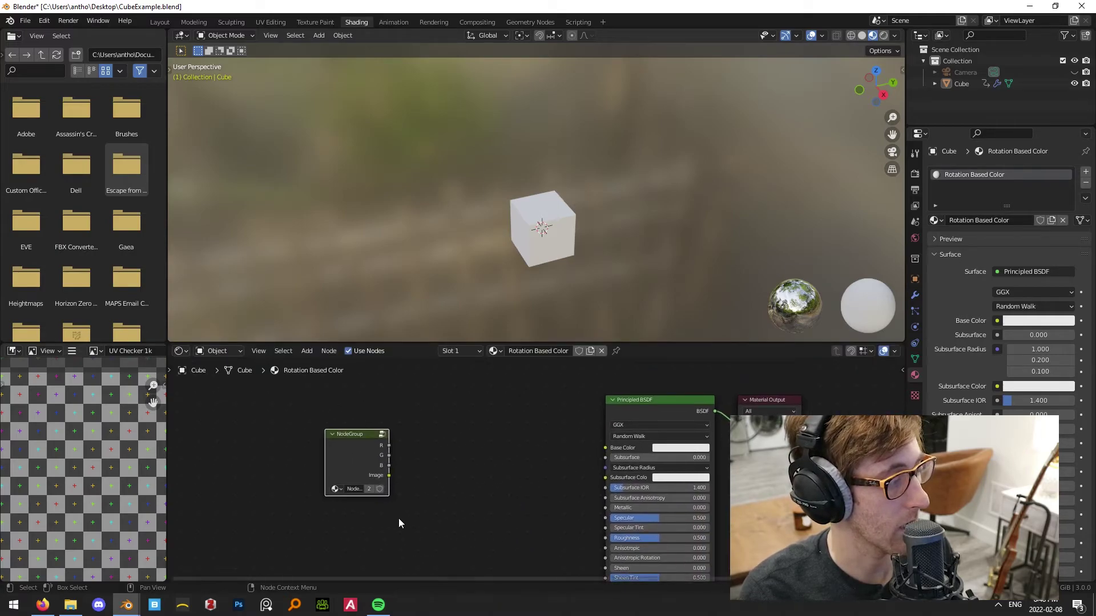
{"action": "key", "text": "Tab"}
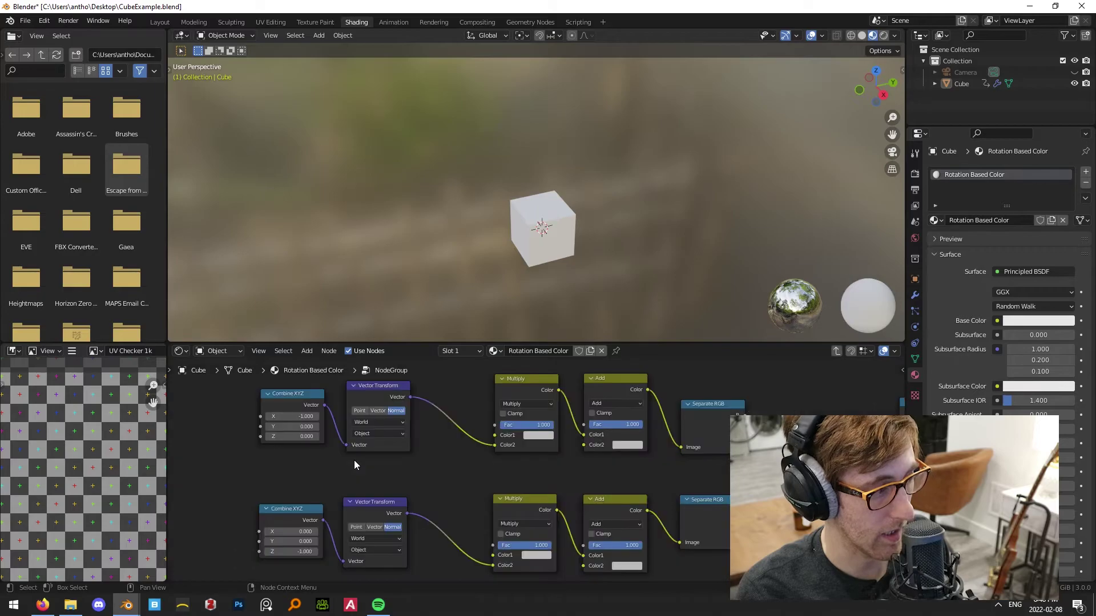
{"action": "scroll", "coordinate": [690, 439], "scroll_direction": "down", "scroll_amount": 3}
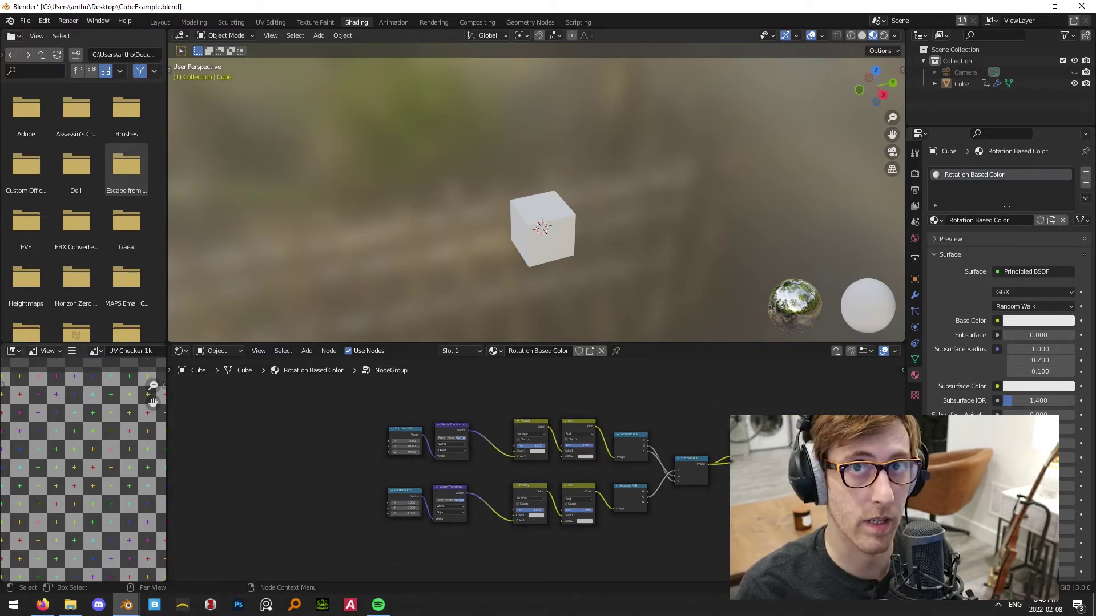
{"action": "key", "text": "Tab"}
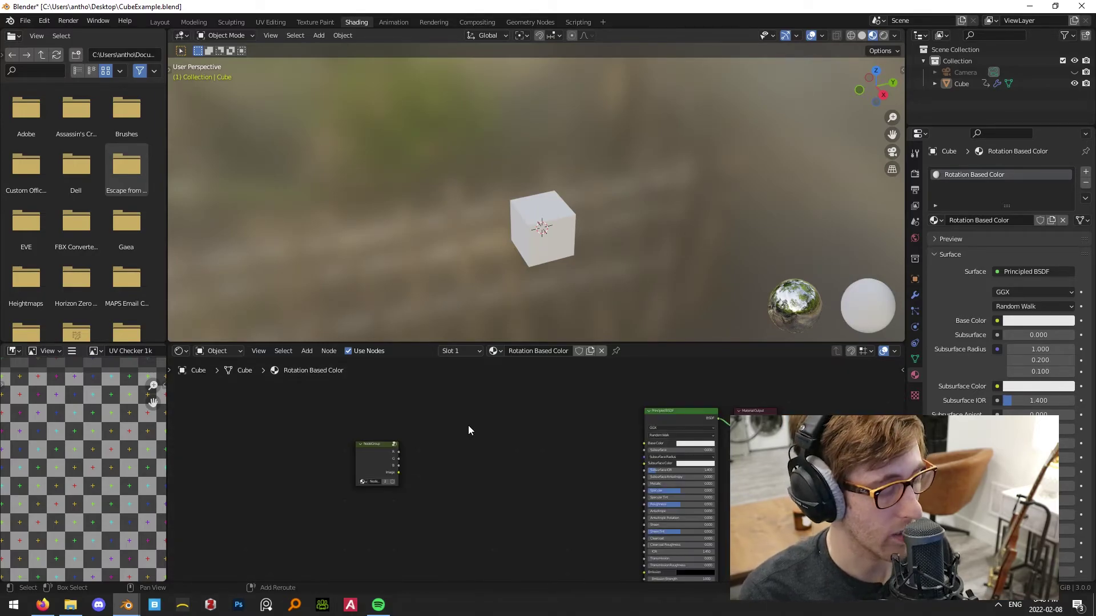
{"action": "key", "text": "shift+a"}
Add a ColorRamp node between the node group and the Principled BSDF.
{"action": "left_click", "coordinate": [441, 317]}
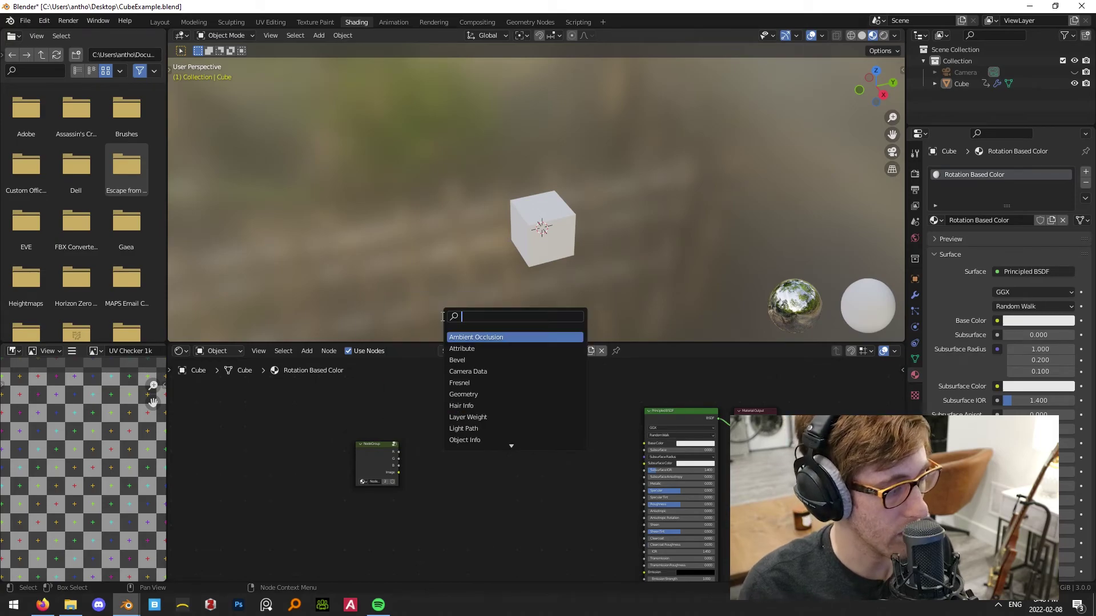
{"action": "type", "text": "color"}
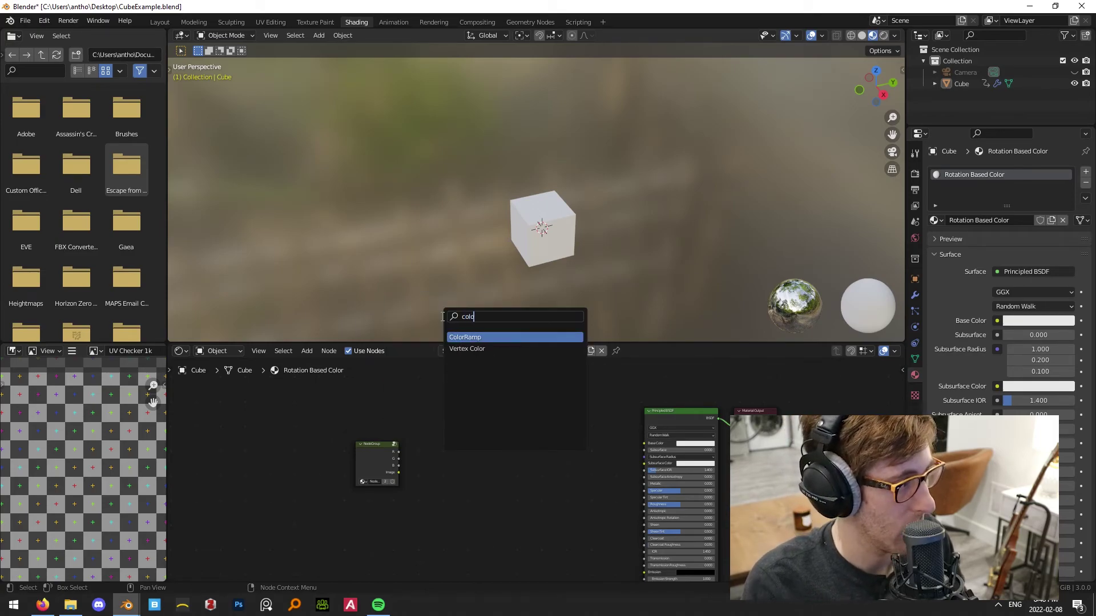
{"action": "left_click", "coordinate": [472, 337]}
{"action": "left_click", "coordinate": [493, 412]}
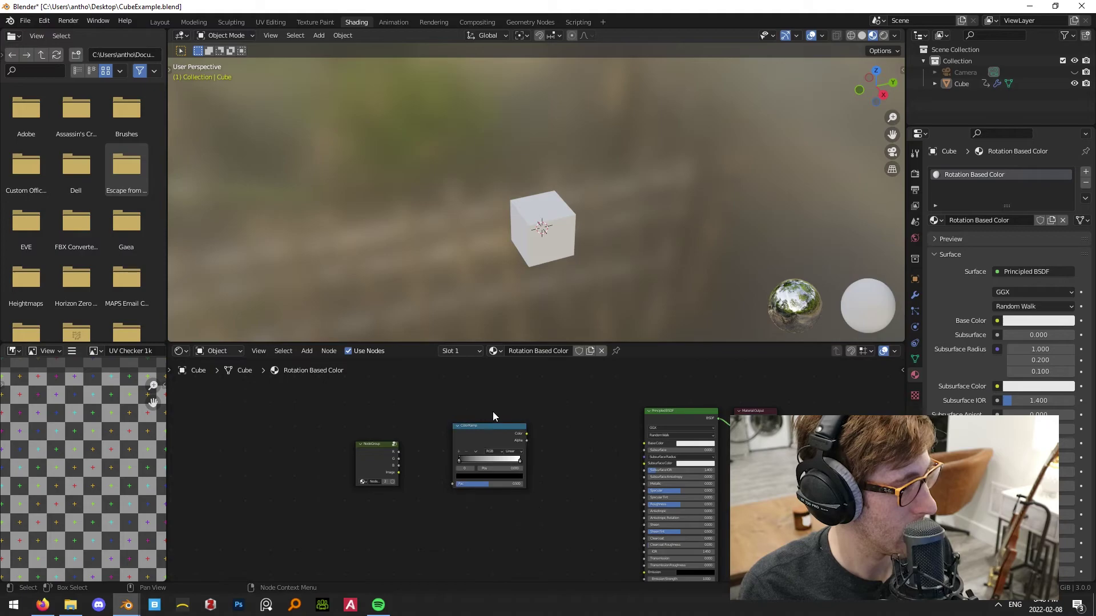
{"action": "scroll", "coordinate": [491, 413], "scroll_direction": "up", "scroll_amount": 3}
{"action": "middle_click_drag", "start_coordinate": [418, 460], "coordinate": [440, 463]}
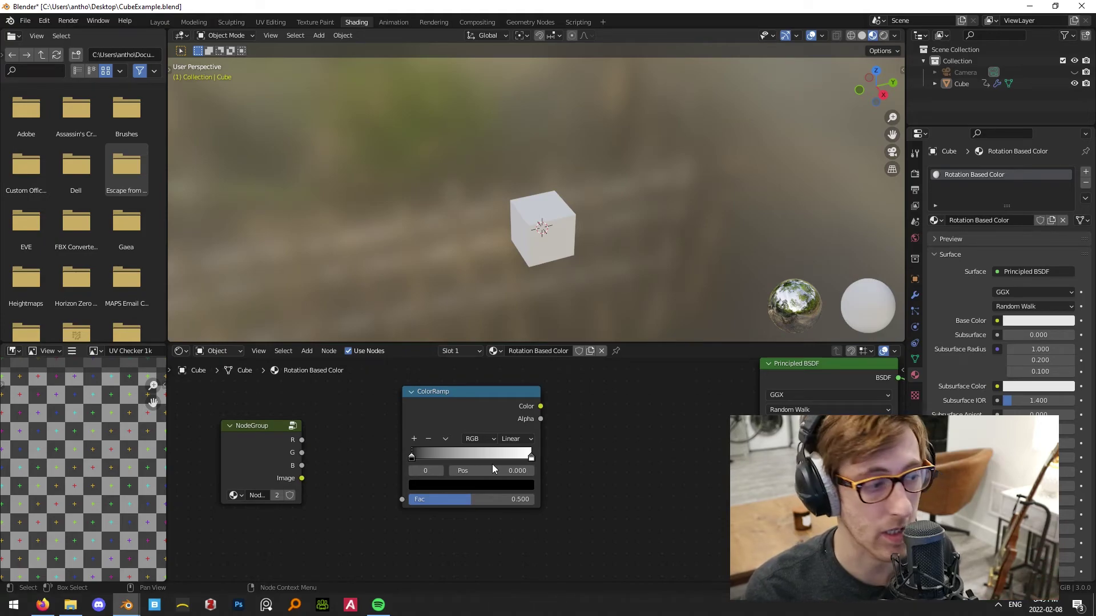
Add a middle colour stop to the ColorRamp and set it to red.
{"action": "left_click", "coordinate": [414, 439]}
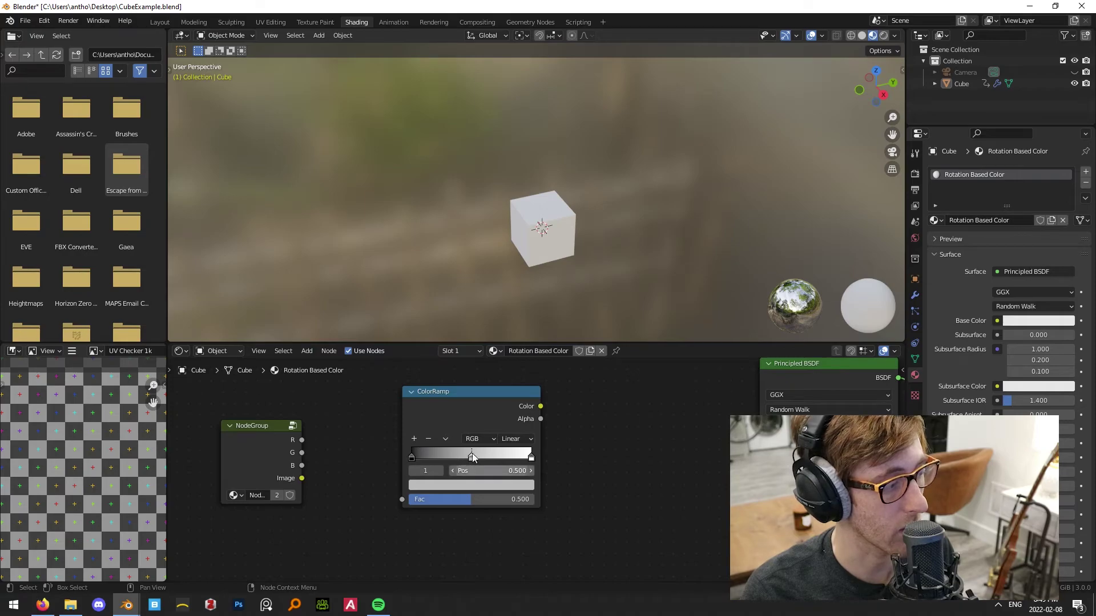
{"action": "left_click", "coordinate": [470, 484]}
{"action": "left_click", "coordinate": [457, 385]}
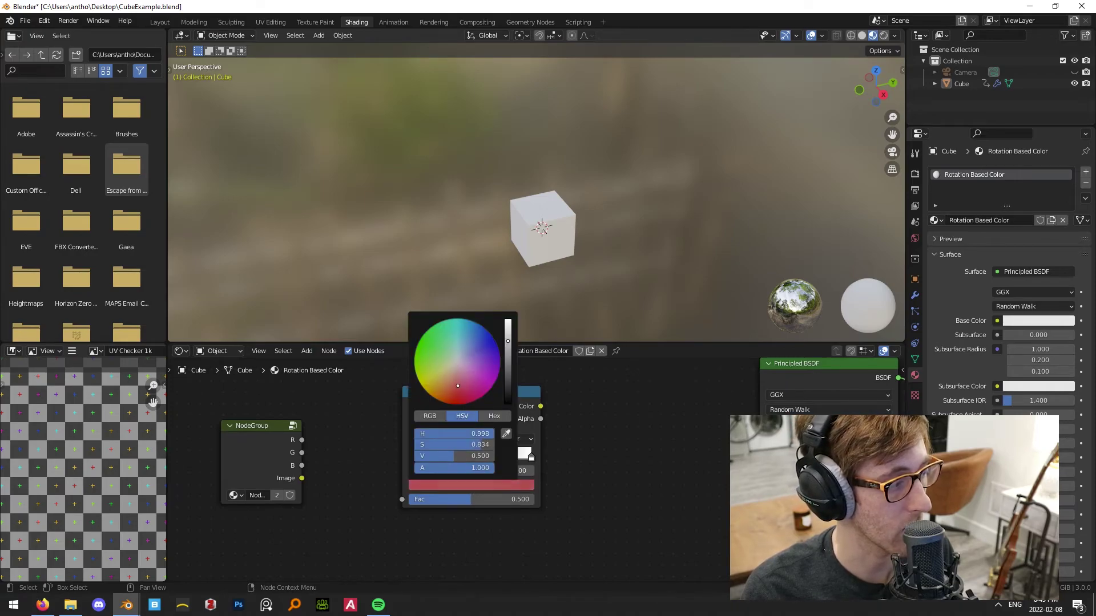
{"action": "left_click_drag", "start_coordinate": [457, 383], "coordinate": [458, 395]}
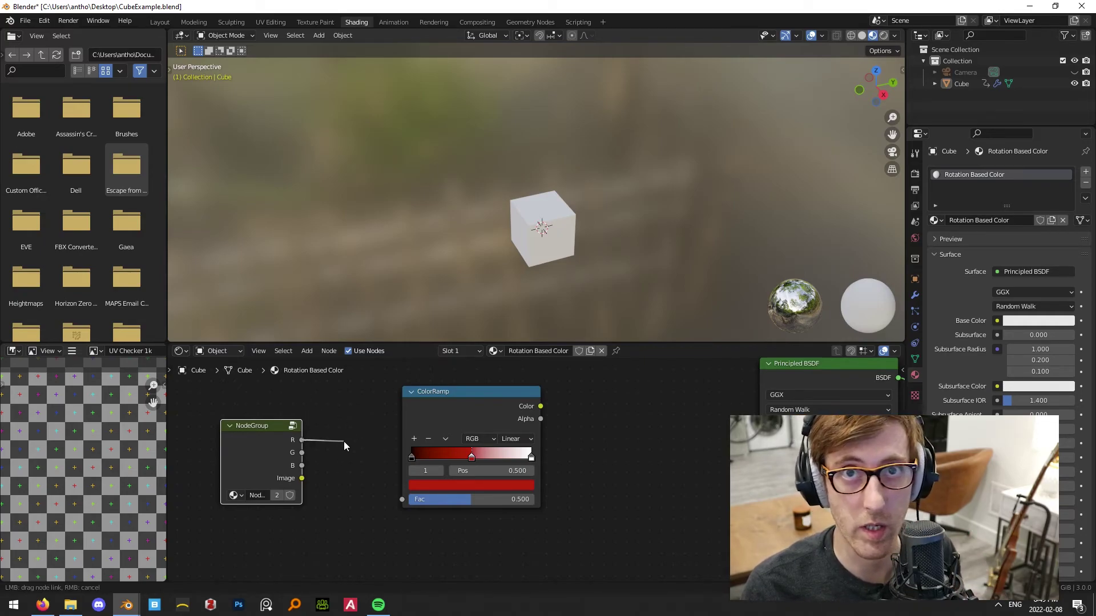
Connect the group's R output to the ramp's Fac and the ramp's Color to Base Color.
{"action": "left_click_drag", "start_coordinate": [343, 440], "coordinate": [401, 499]}
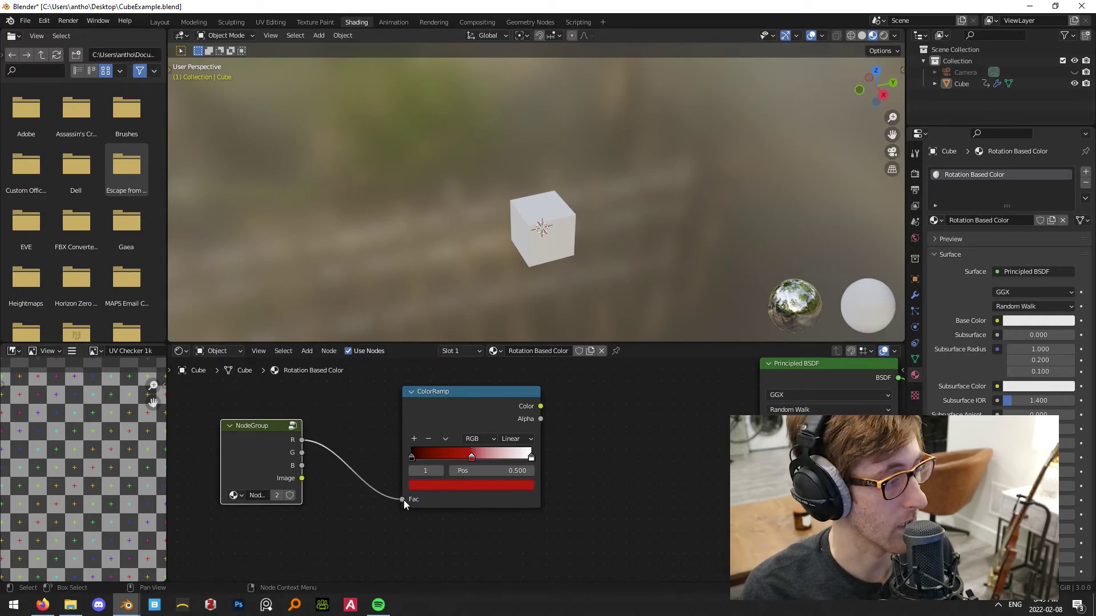
{"action": "left_click", "coordinate": [620, 464]}
{"action": "left_click_drag", "start_coordinate": [540, 406], "coordinate": [594, 460]}
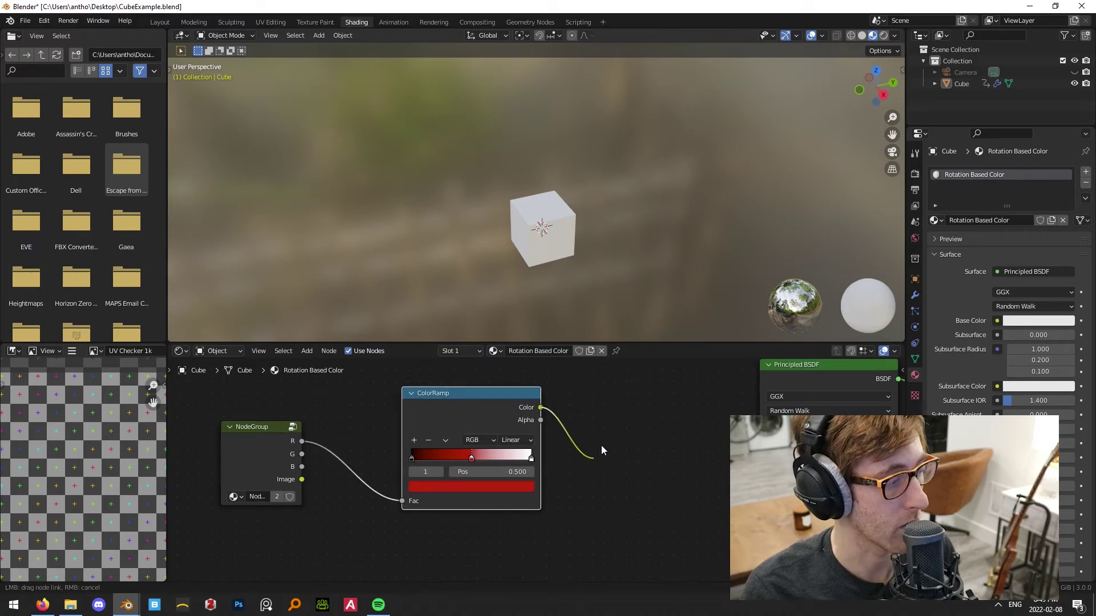
{"action": "scroll", "coordinate": [577, 464], "scroll_direction": "up", "scroll_amount": 3}
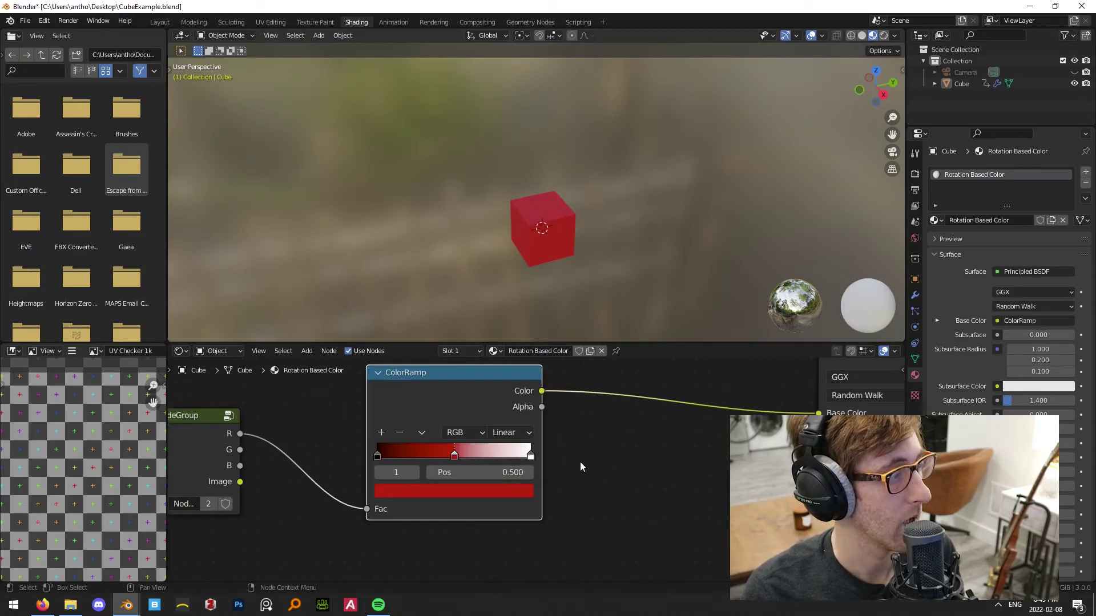
Test-rotate the cube about the X axis, then cancel to restore it.
{"action": "left_click", "coordinate": [446, 460]}
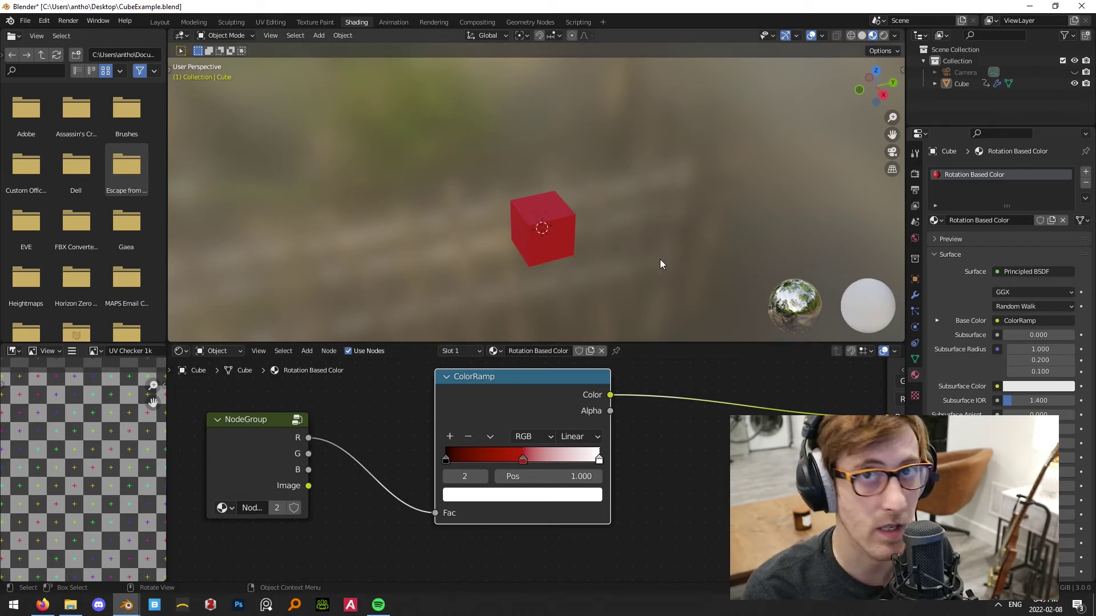
{"action": "left_click", "coordinate": [550, 249]}
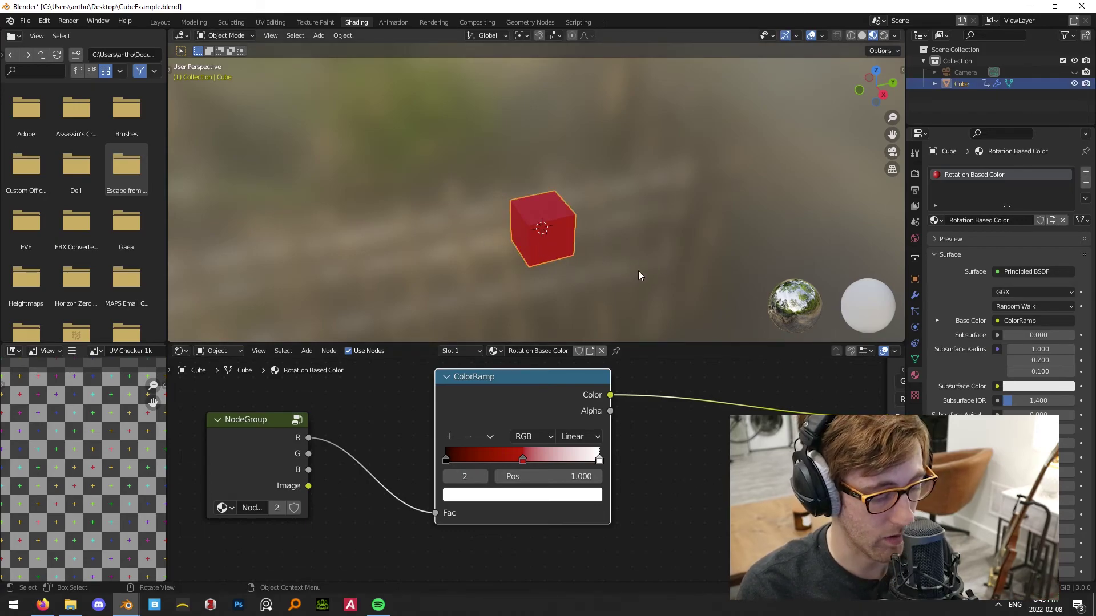
{"action": "key", "text": "r"}
{"action": "key", "text": "x"}
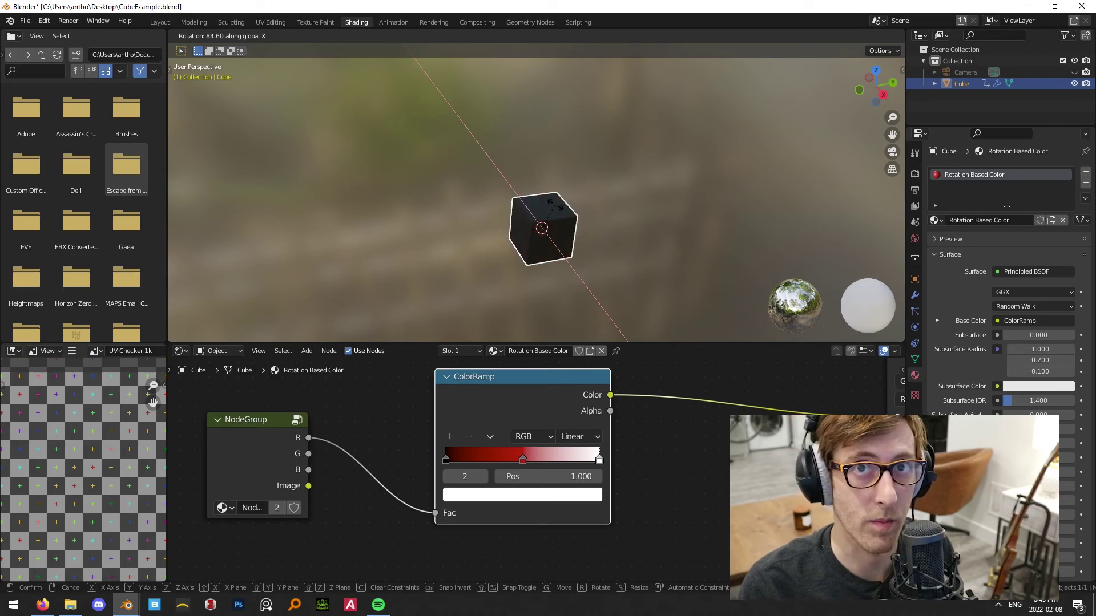
{"action": "right_click", "coordinate": [680, 323]}
{"action": "left_click", "coordinate": [678, 309]}
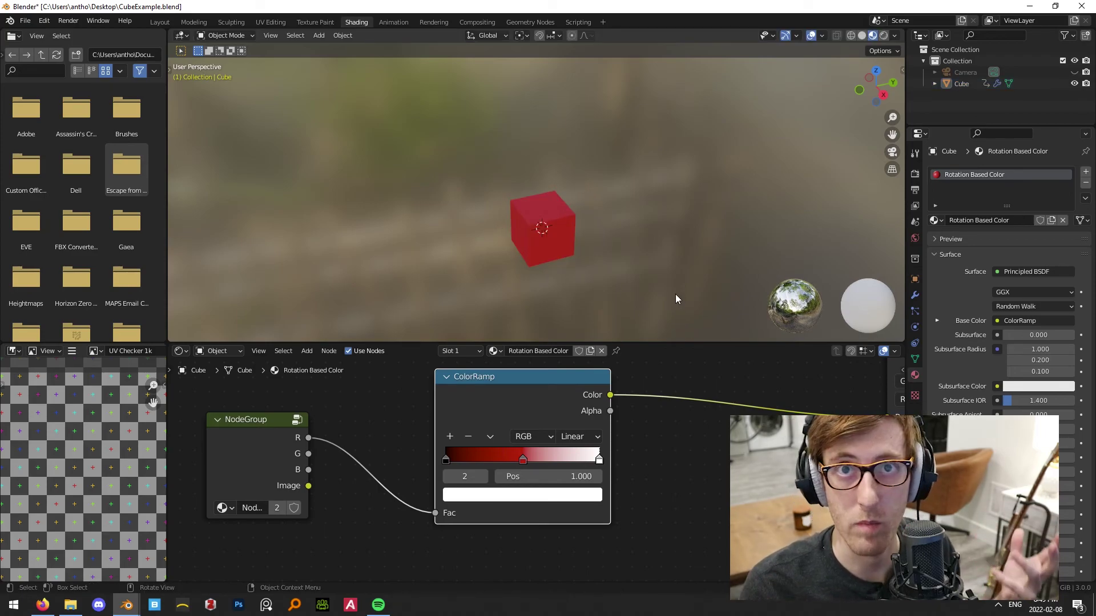
Add two more colour stops to the ColorRamp and edit the new stop's colour.
{"action": "left_click", "coordinate": [449, 436]}
{"action": "left_click", "coordinate": [449, 436]}
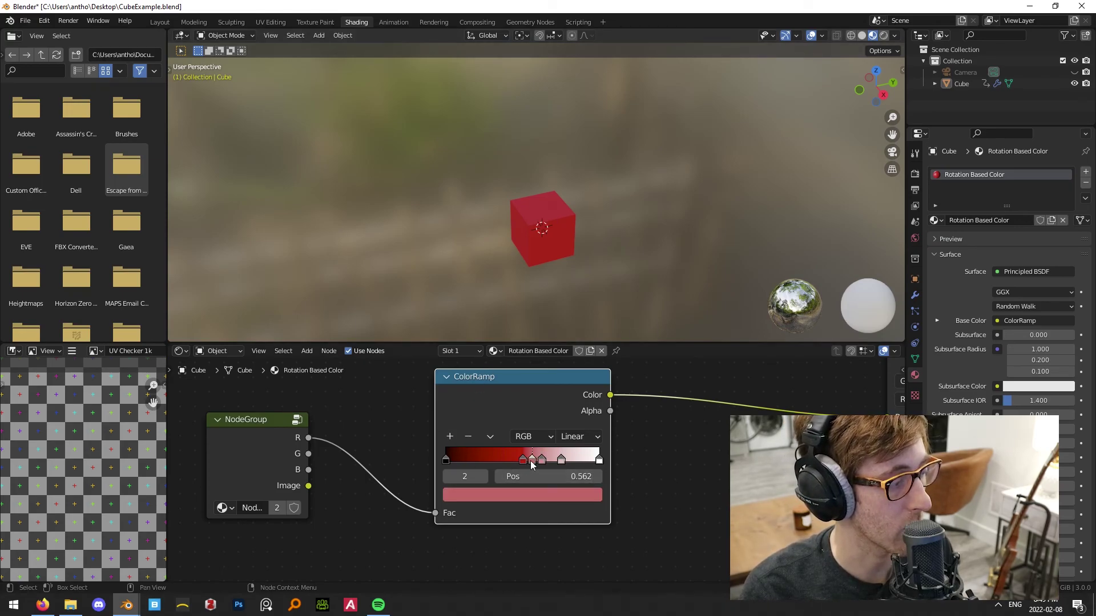
{"action": "left_click", "coordinate": [473, 495]}
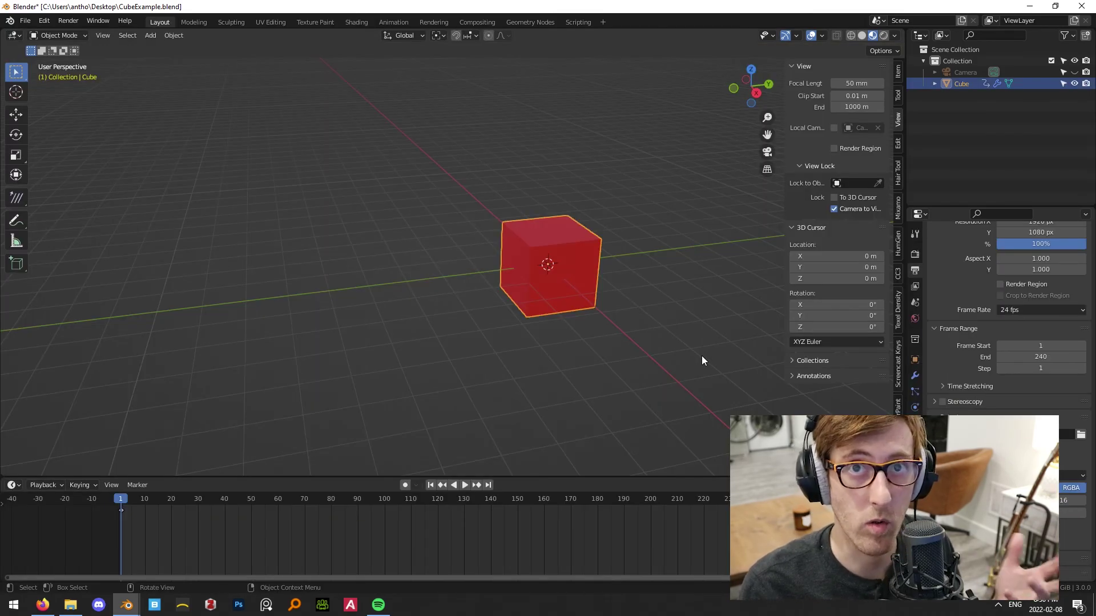
Rotate the cube about X to -397.47° so it shifts from red to green.
{"action": "key", "text": "r"}
{"action": "key", "text": "x"}
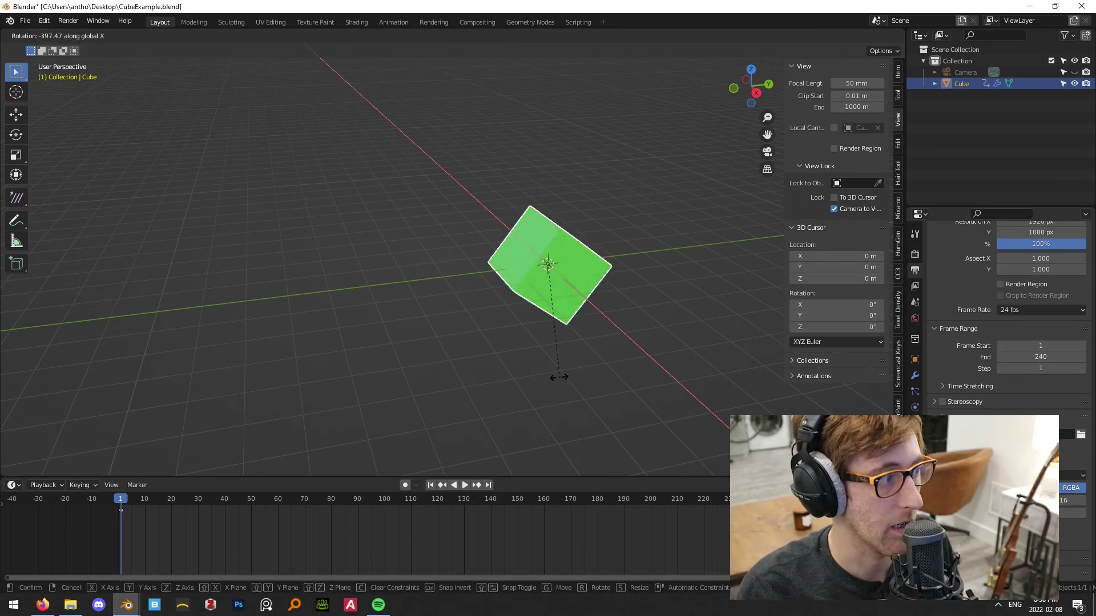